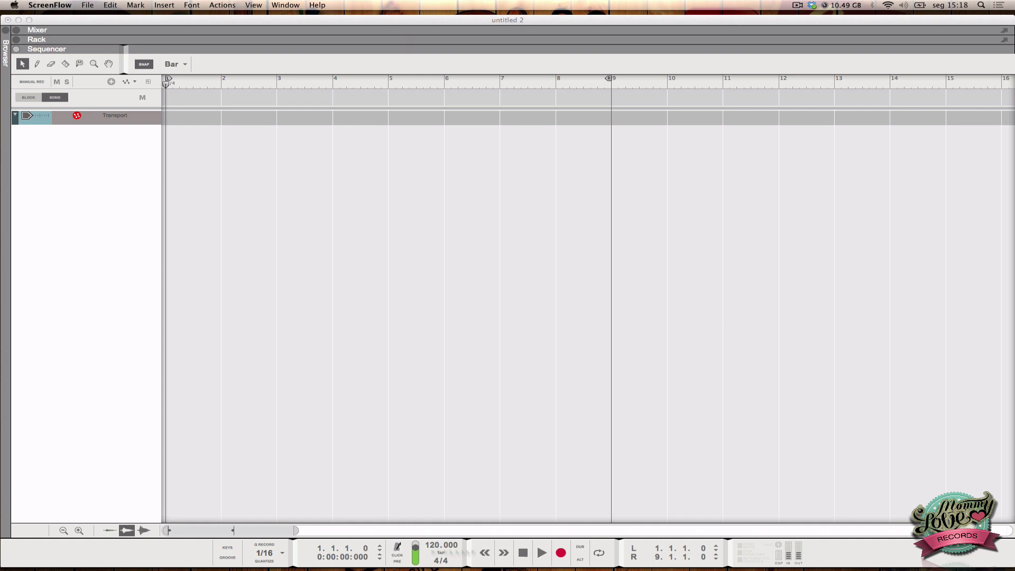
Switch to Reason, show the on-screen piano keys and hide them again
{"action": "left_click", "coordinate": [506, 546]}
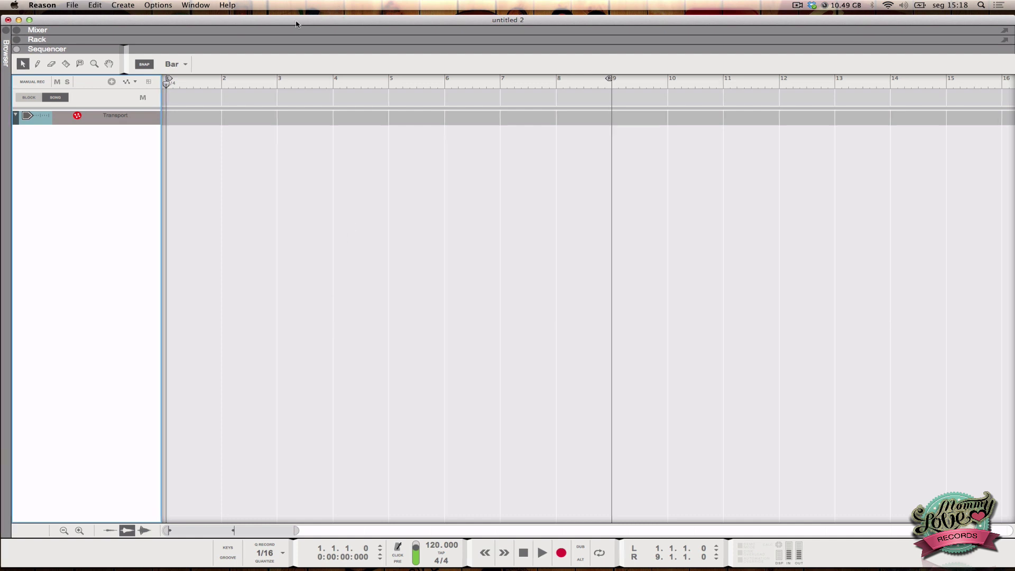
{"action": "left_click_drag", "start_coordinate": [298, 24], "coordinate": [299, 22]}
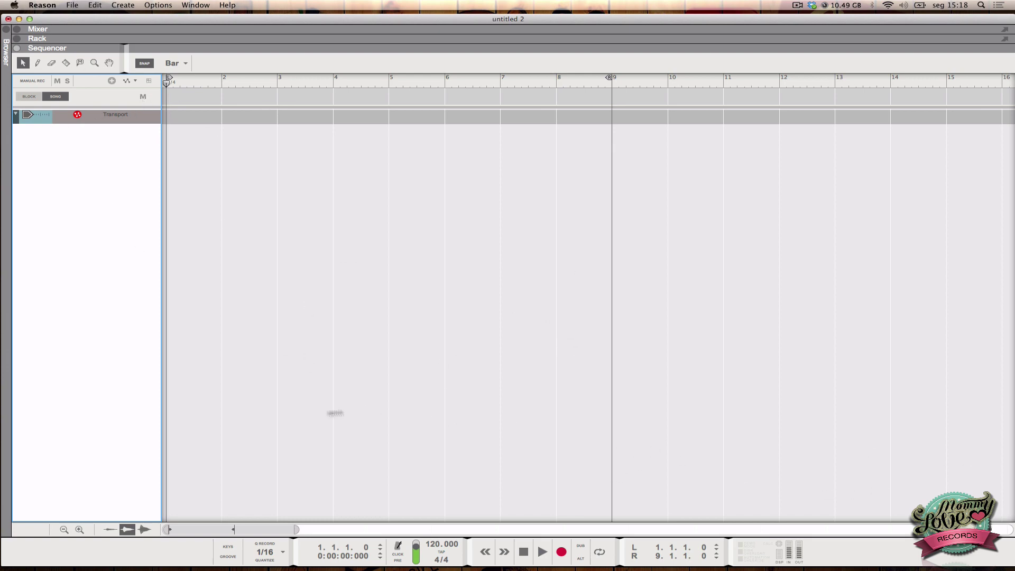
{"action": "left_click", "coordinate": [222, 546]}
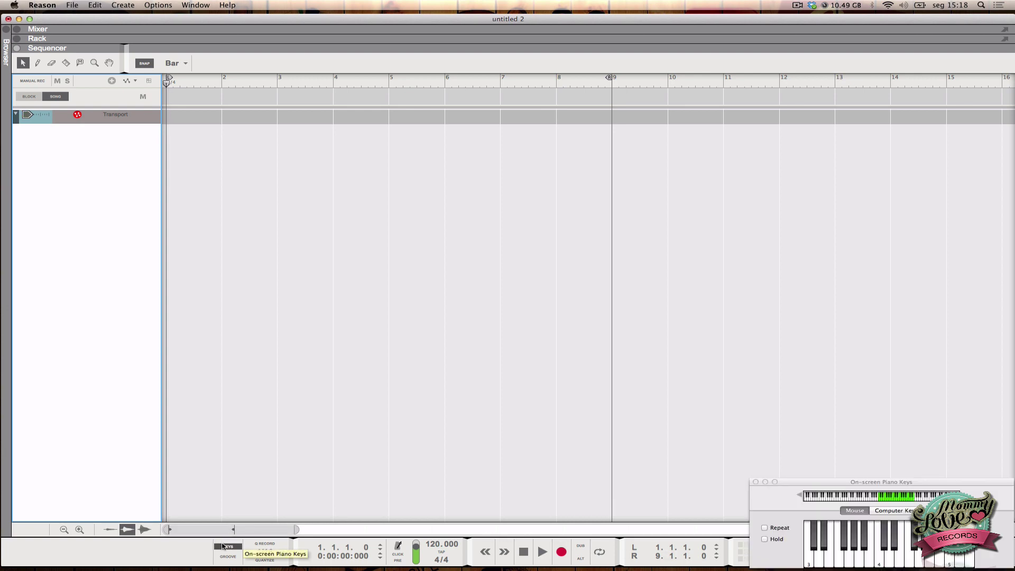
{"action": "left_click", "coordinate": [223, 547]}
{"action": "left_click", "coordinate": [223, 547]}
{"action": "left_click", "coordinate": [222, 547]}
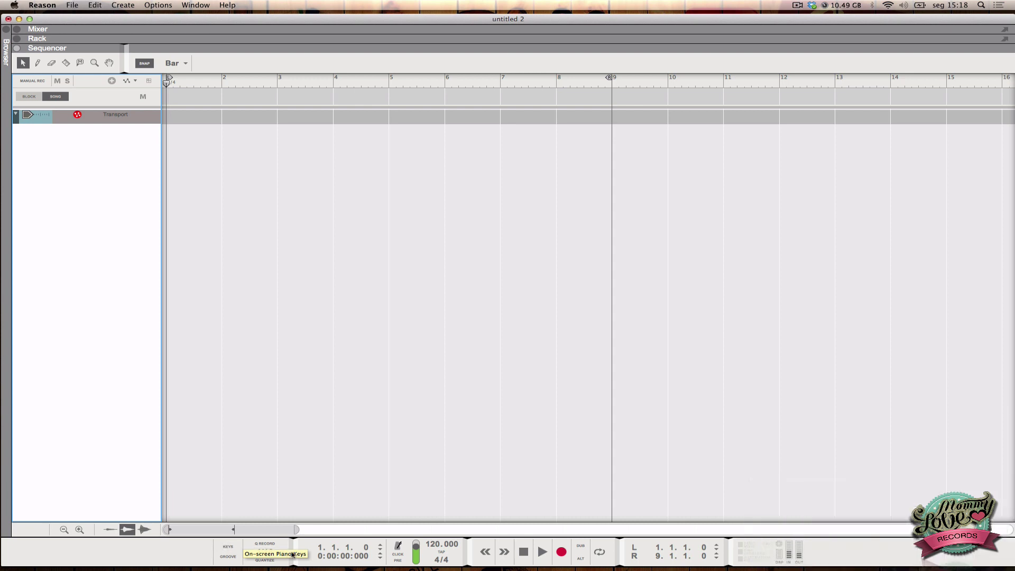
Examine the quantize setting and the automation options for the Transport track without adding an automation lane
{"action": "left_click", "coordinate": [265, 560]}
{"action": "left_click", "coordinate": [267, 560]}
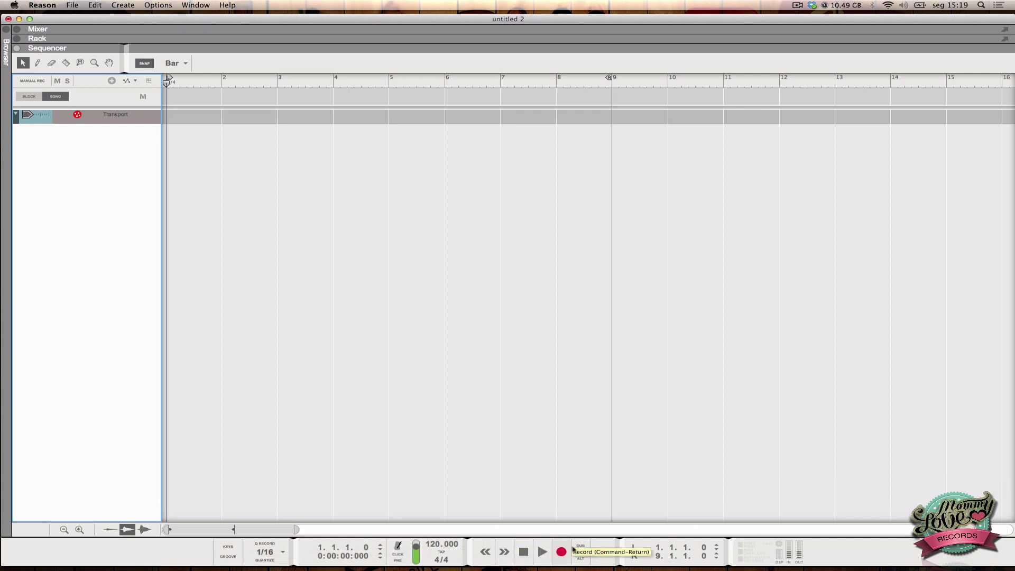
{"action": "left_click", "coordinate": [137, 82]}
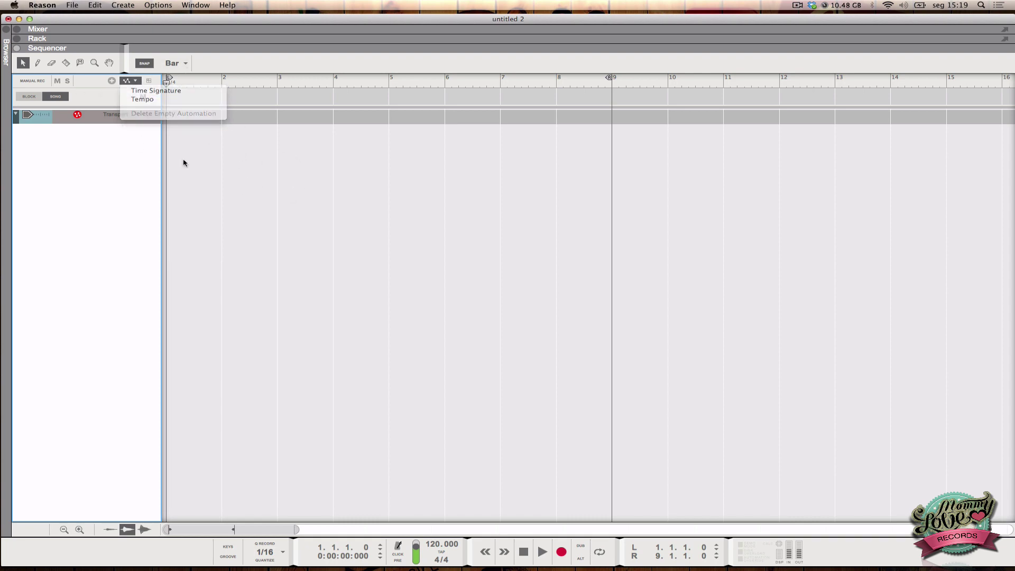
{"action": "left_click", "coordinate": [149, 149]}
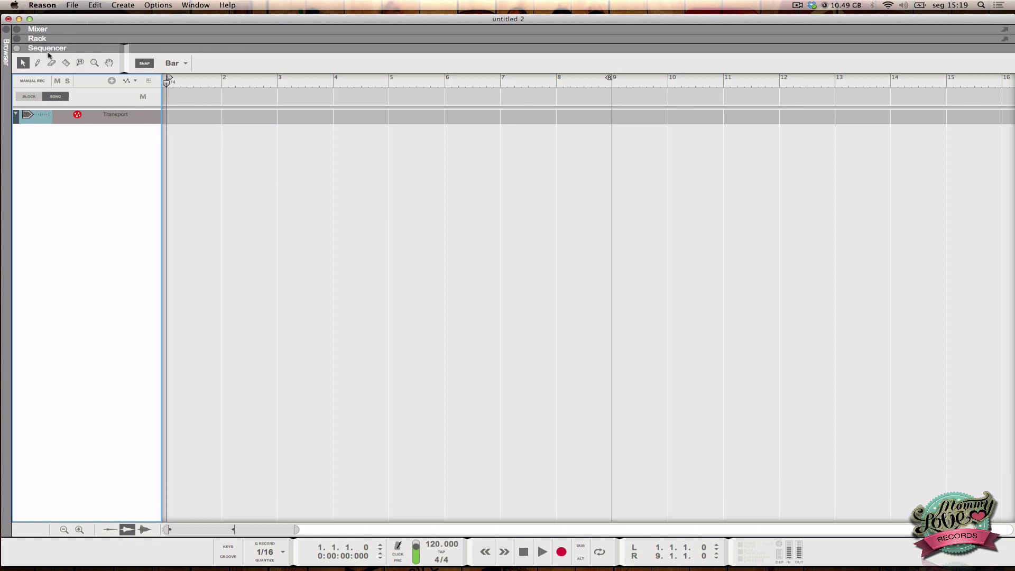
Expand and collapse the Mixer and Rack areas above the sequencer to view them separately and together
{"action": "left_click", "coordinate": [17, 39]}
{"action": "left_click", "coordinate": [17, 29]}
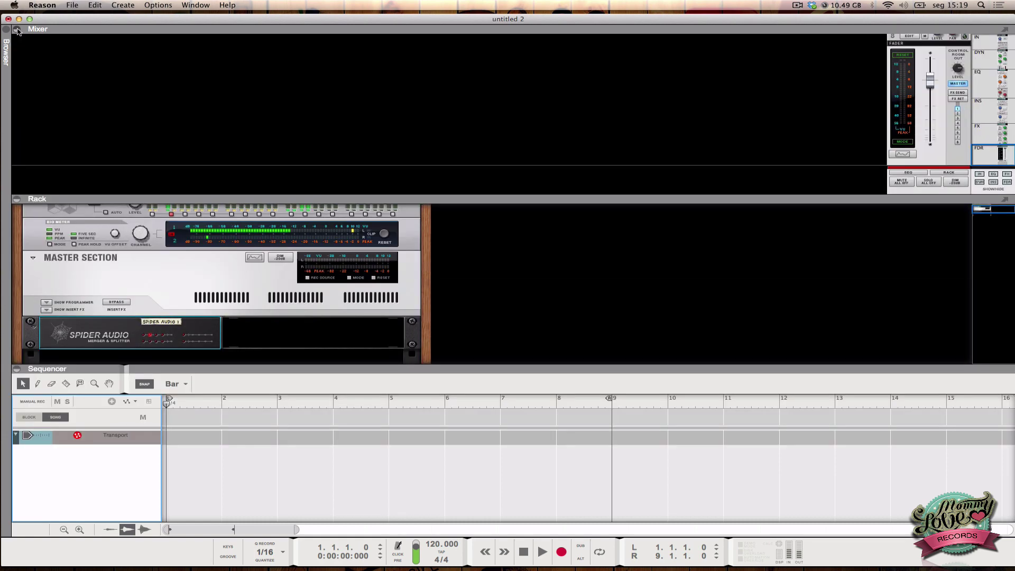
{"action": "left_click", "coordinate": [17, 29]}
{"action": "left_click", "coordinate": [18, 38]}
{"action": "left_click", "coordinate": [18, 38]}
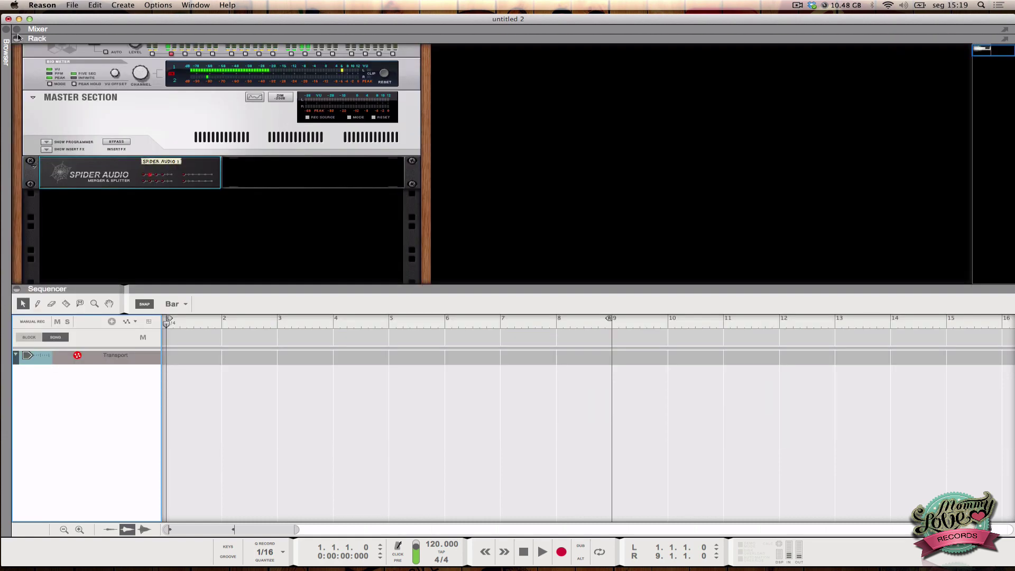
{"action": "left_click", "coordinate": [17, 29]}
{"action": "left_click", "coordinate": [17, 29]}
{"action": "left_click", "coordinate": [17, 39]}
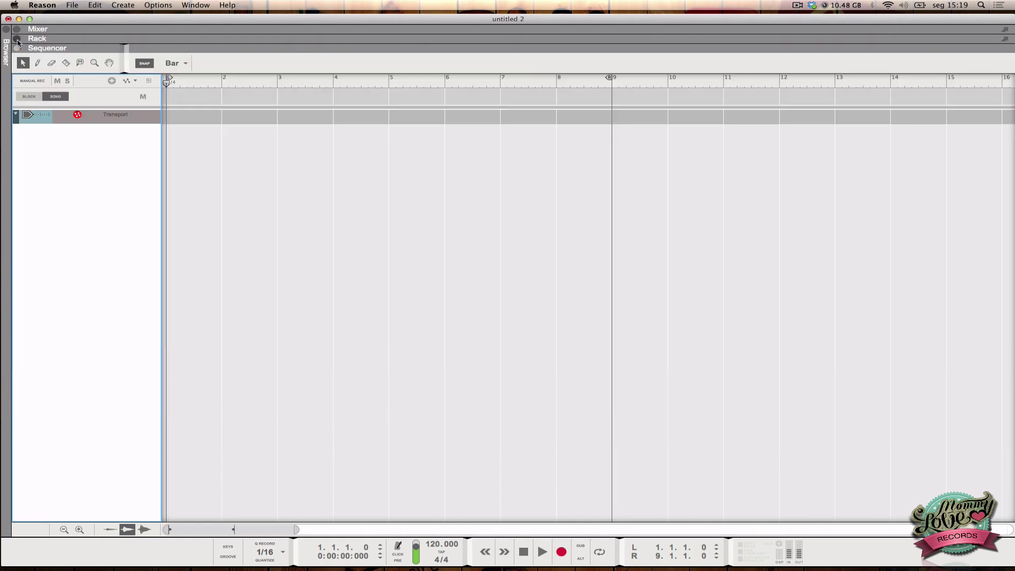
{"action": "left_click", "coordinate": [16, 39]}
{"action": "left_click", "coordinate": [17, 29]}
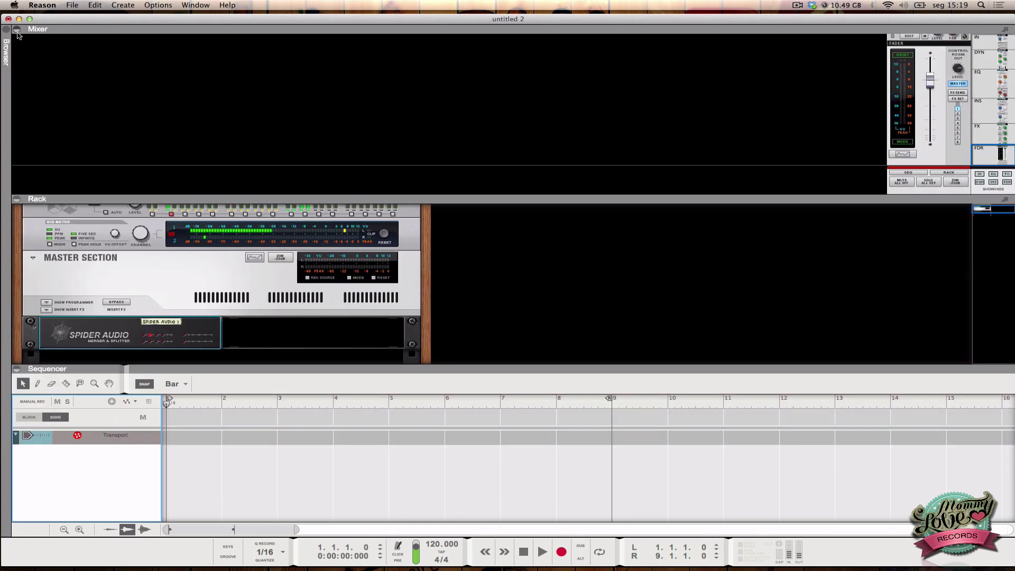
{"action": "left_click", "coordinate": [17, 29]}
Maximize and restore the Mixer and Rack areas in turn, finishing with the Sequencer maximized
{"action": "double_click", "coordinate": [37, 31]}
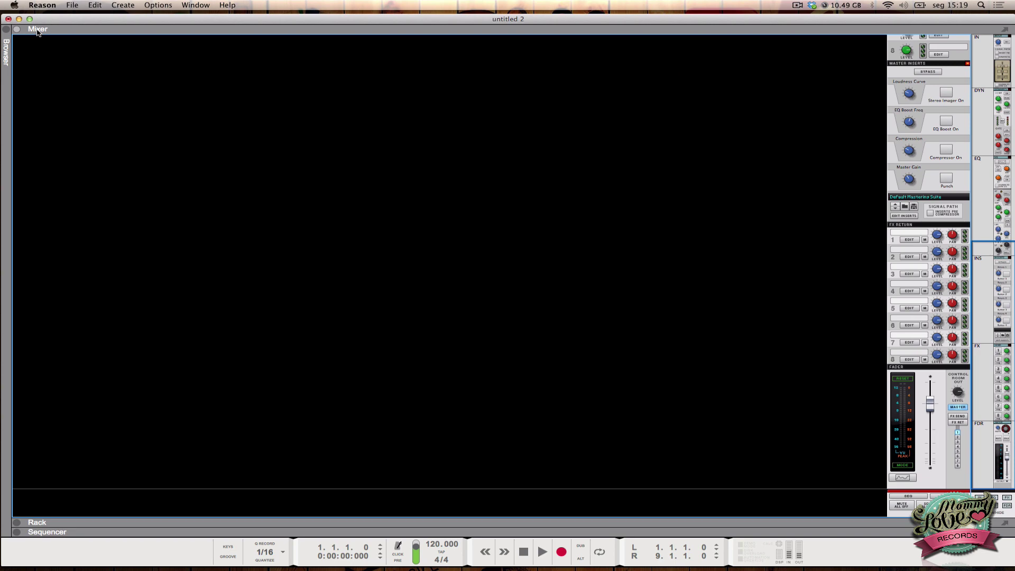
{"action": "double_click", "coordinate": [37, 30]}
{"action": "double_click", "coordinate": [30, 38]}
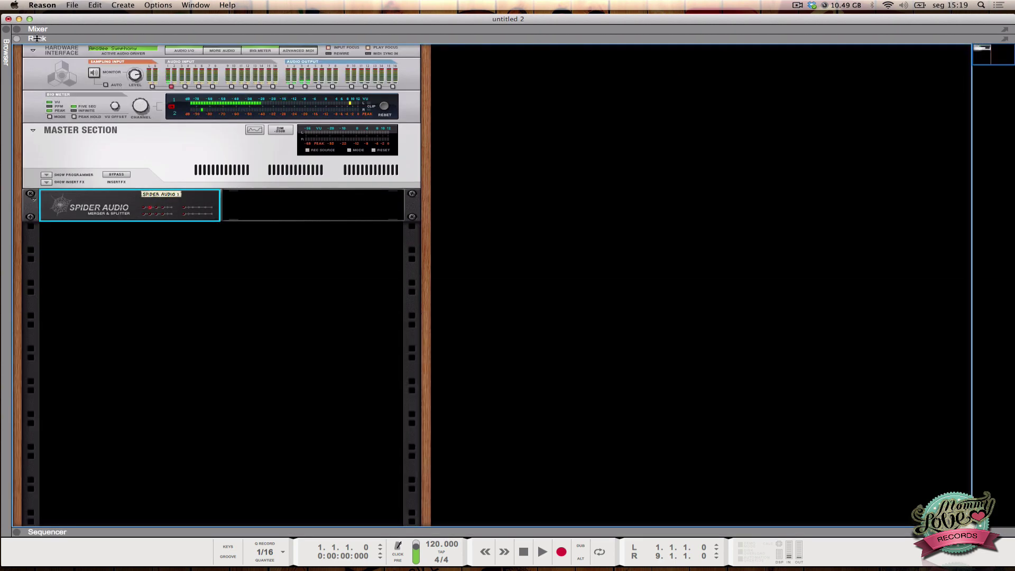
{"action": "double_click", "coordinate": [30, 39]}
{"action": "left_click", "coordinate": [18, 29]}
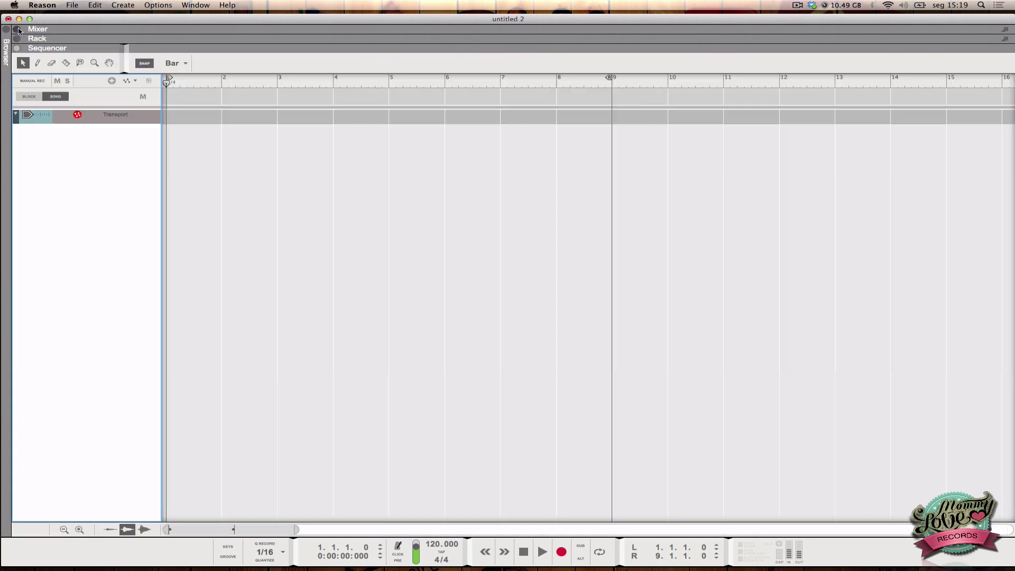
{"action": "left_click", "coordinate": [18, 30]}
{"action": "double_click", "coordinate": [35, 32]}
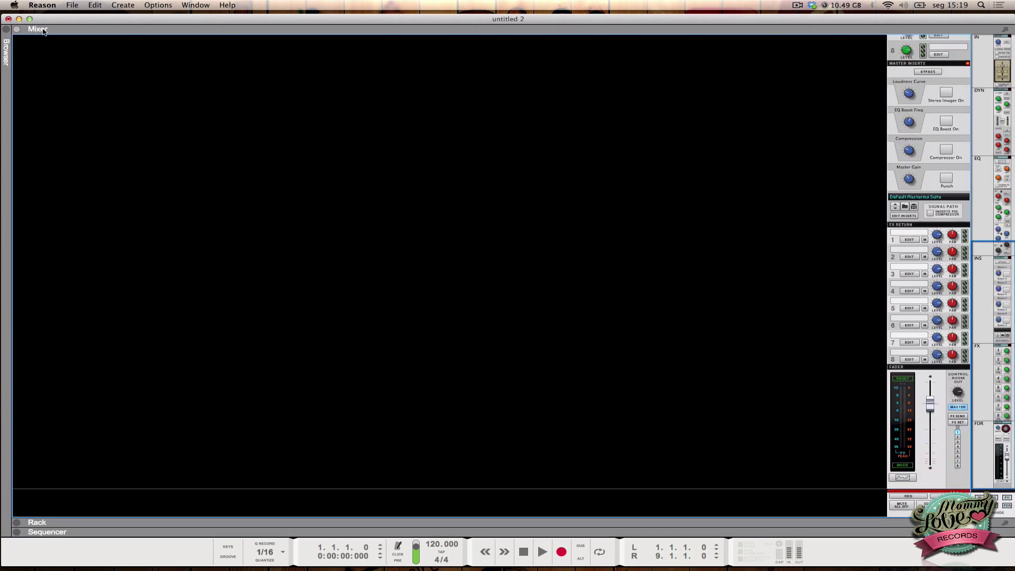
{"action": "double_click", "coordinate": [44, 30]}
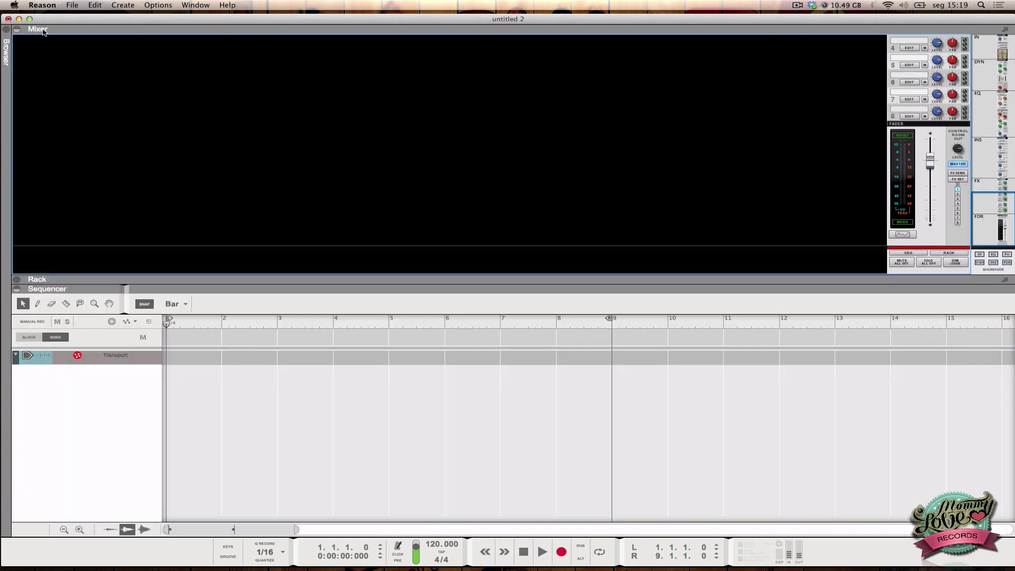
{"action": "double_click", "coordinate": [37, 279]}
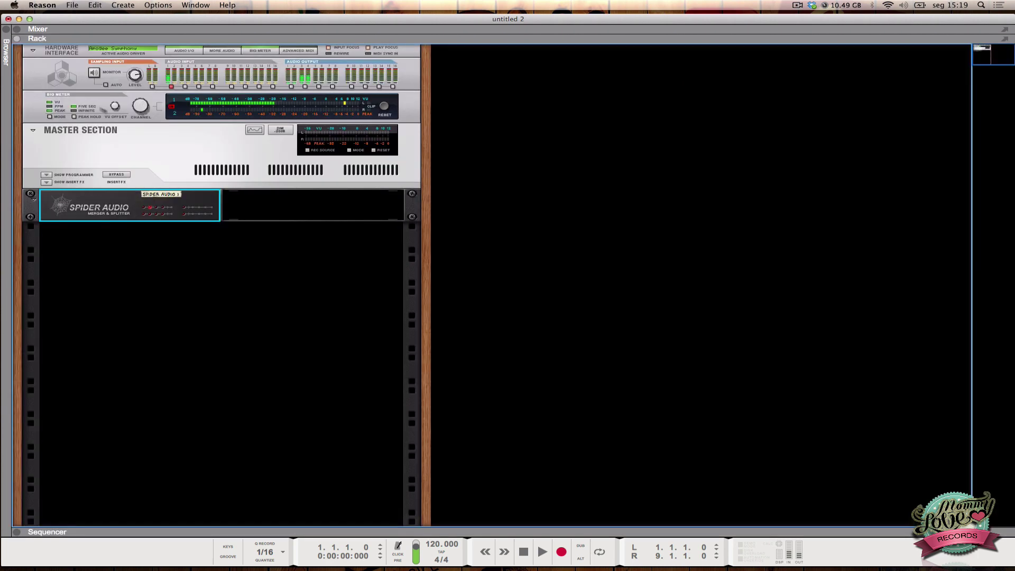
{"action": "double_click", "coordinate": [37, 39]}
{"action": "double_click", "coordinate": [57, 288]}
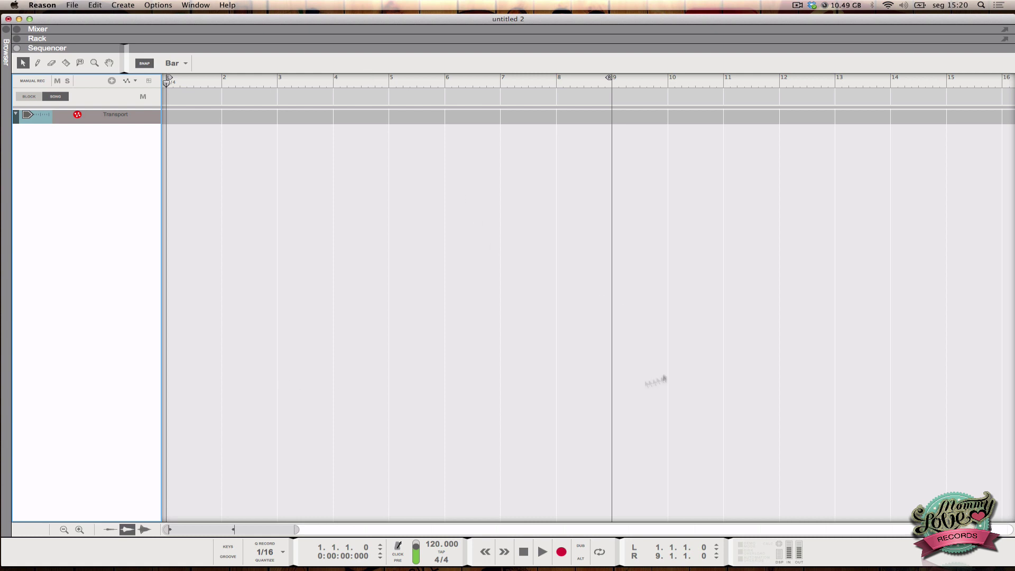
Show and hide the browser, and look over the available file and device creation commands
{"action": "left_click", "coordinate": [6, 31]}
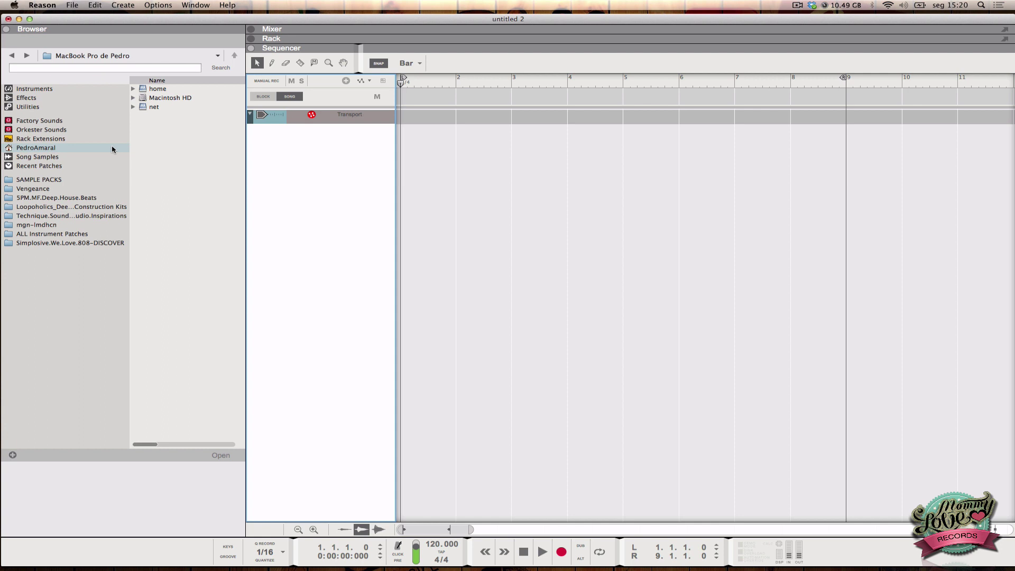
{"action": "left_click", "coordinate": [7, 30]}
{"action": "left_click", "coordinate": [42, 6]}
{"action": "mouse_move", "coordinate": [71, 5]}
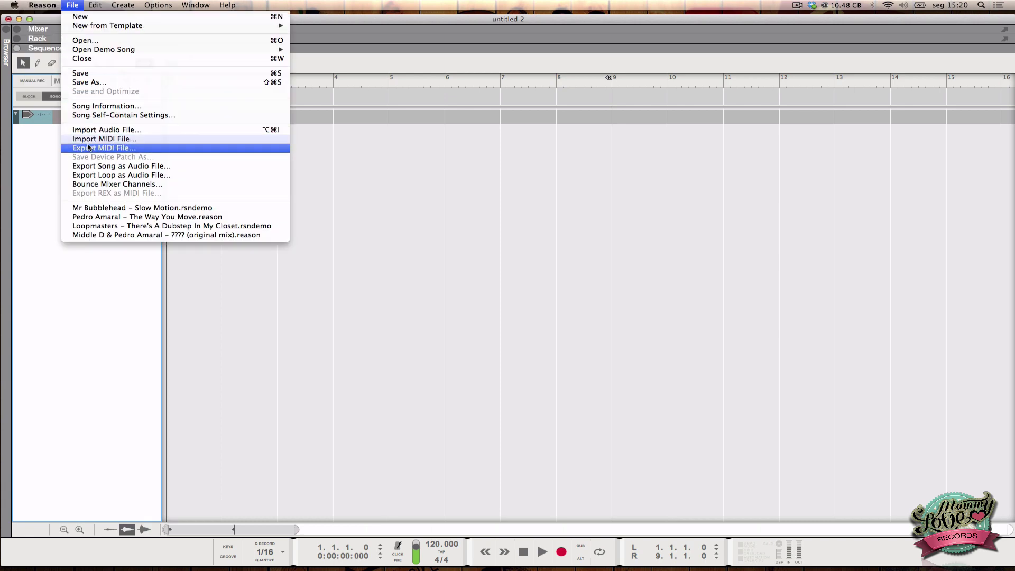
{"action": "mouse_move", "coordinate": [227, 5]}
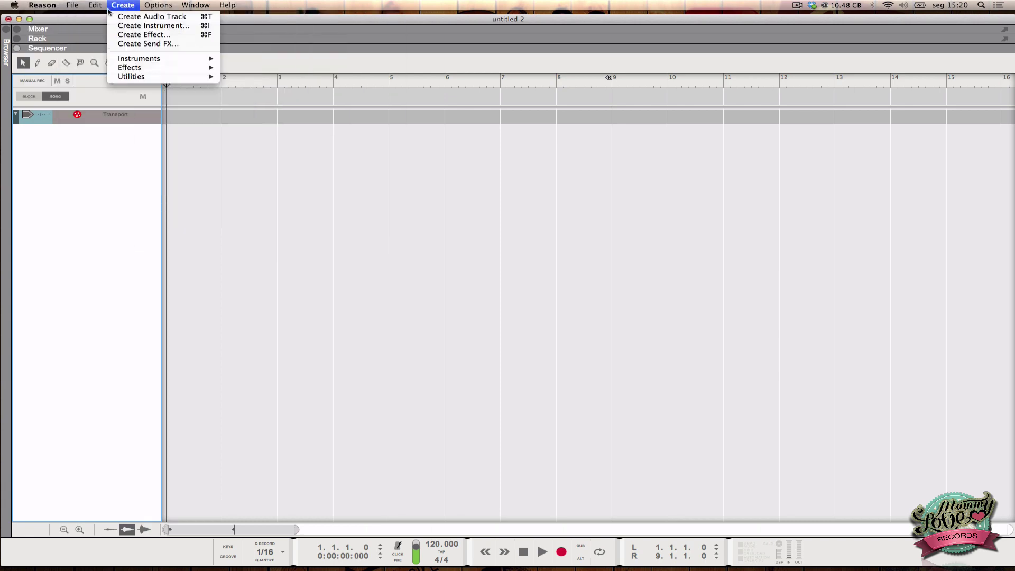
{"action": "left_click", "coordinate": [379, 329]}
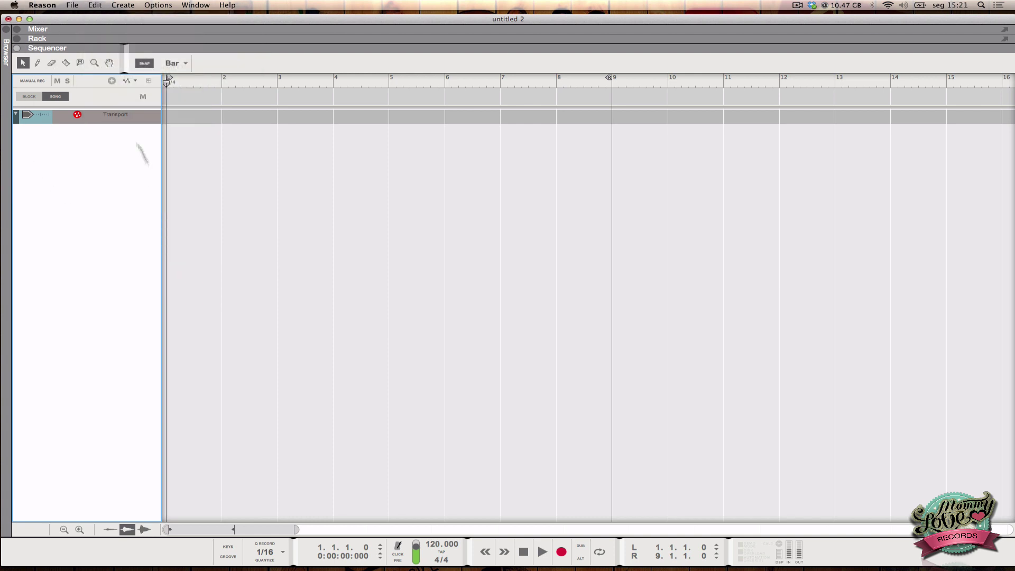
Create a Thor Polysonic Synthesizer track in the sequencer from the browser's Instruments category
{"action": "left_click", "coordinate": [8, 31]}
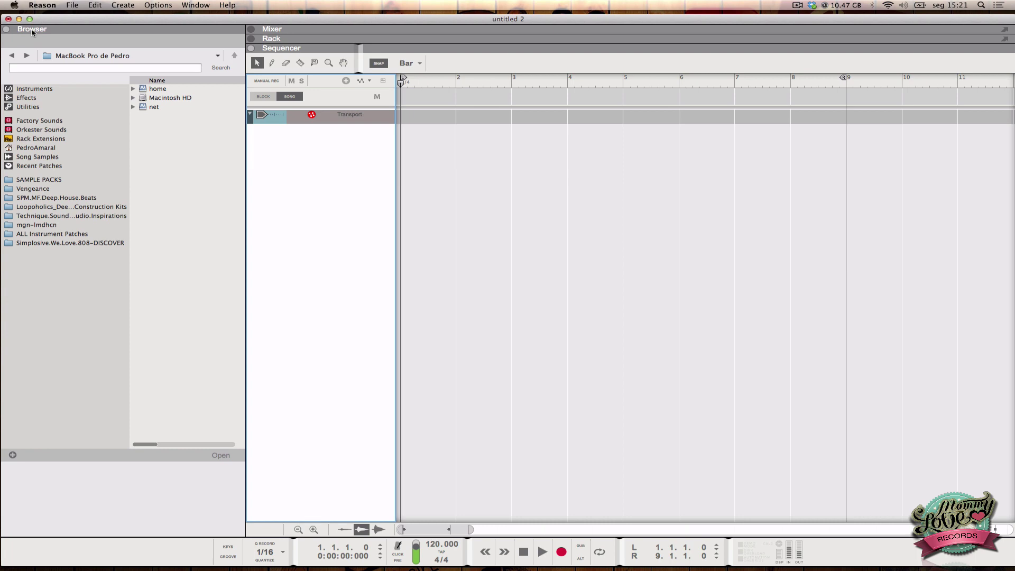
{"action": "left_click", "coordinate": [32, 30]}
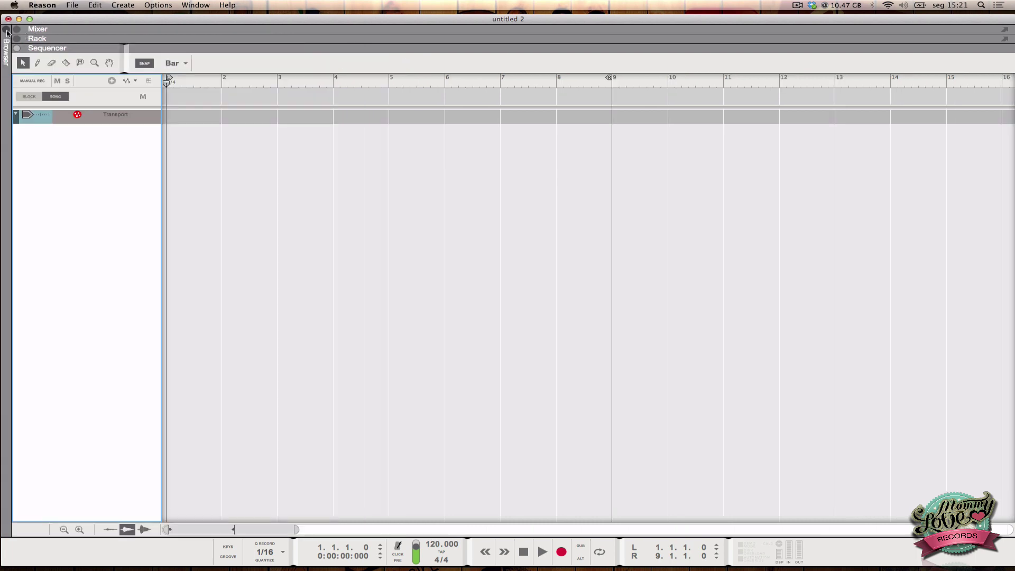
{"action": "left_click", "coordinate": [7, 33]}
{"action": "left_click", "coordinate": [33, 88]}
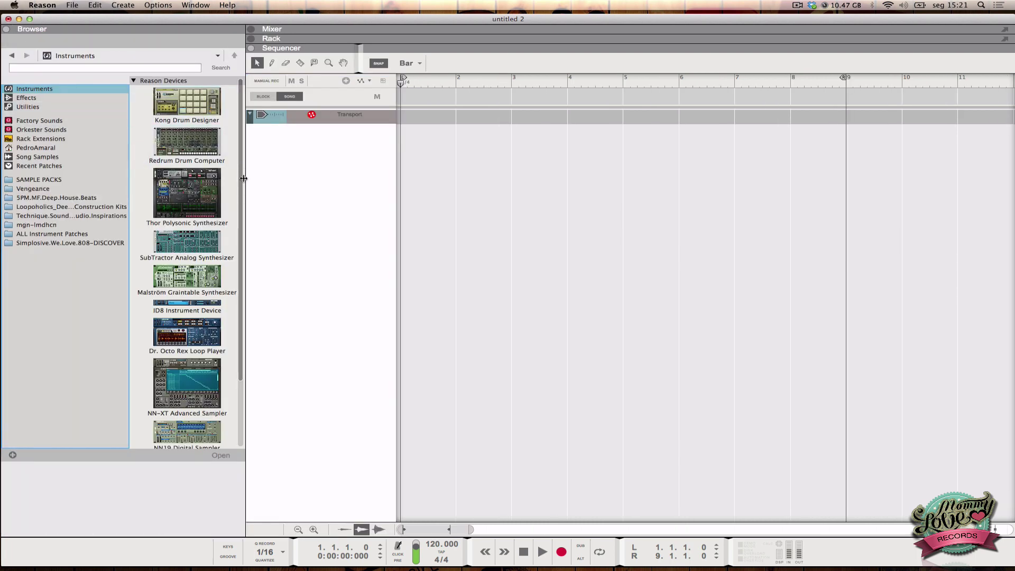
{"action": "scroll", "coordinate": [216, 214], "scroll_direction": "down", "scroll_amount": 3}
{"action": "scroll", "coordinate": [216, 214], "scroll_direction": "up", "scroll_amount": 3}
{"action": "left_click", "coordinate": [217, 207]}
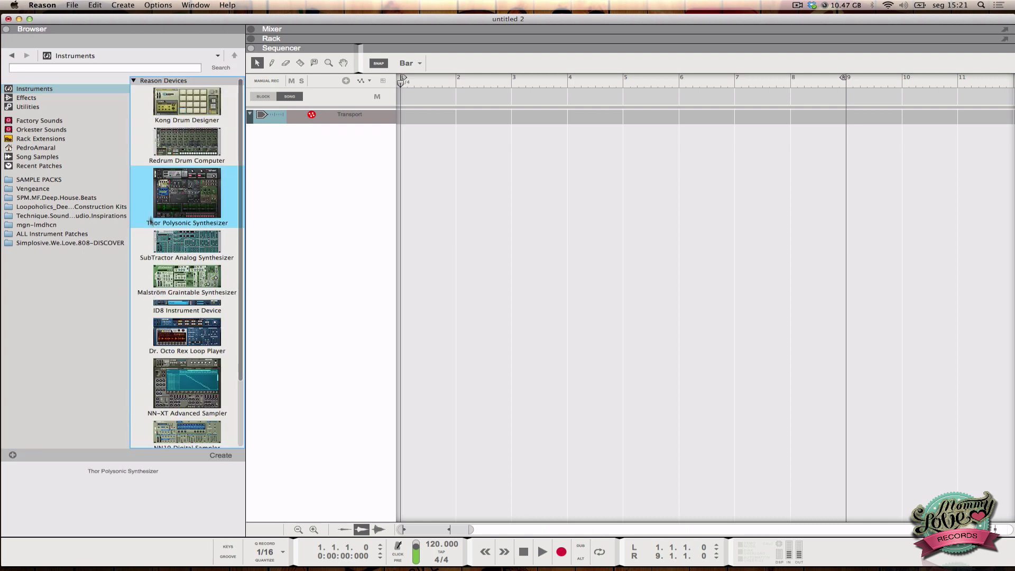
{"action": "left_click_drag", "start_coordinate": [199, 202], "coordinate": [303, 188]}
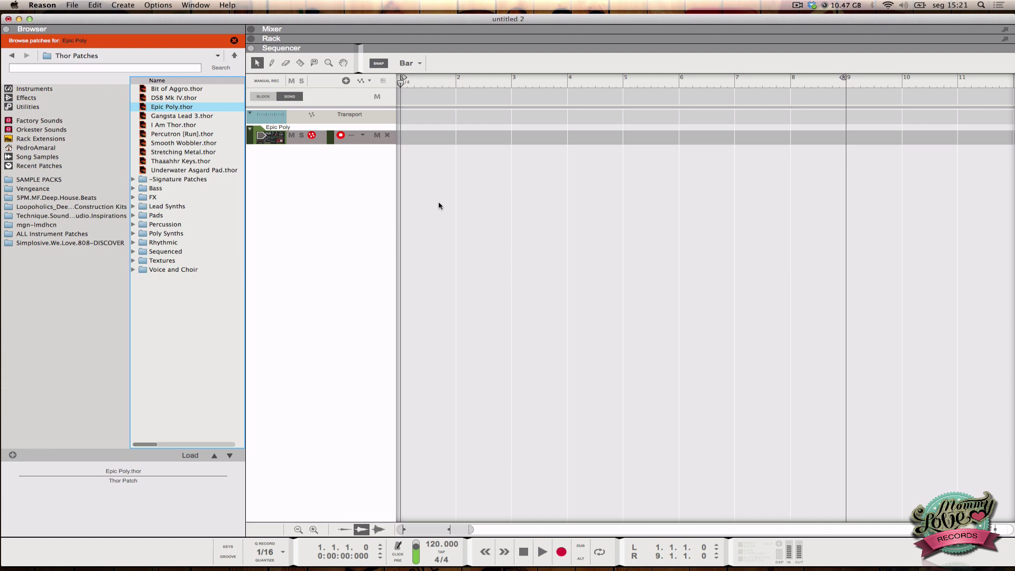
Show the Rack above the sequencer and deselect the Thor device to release its patch browsing
{"action": "left_click", "coordinate": [287, 41]}
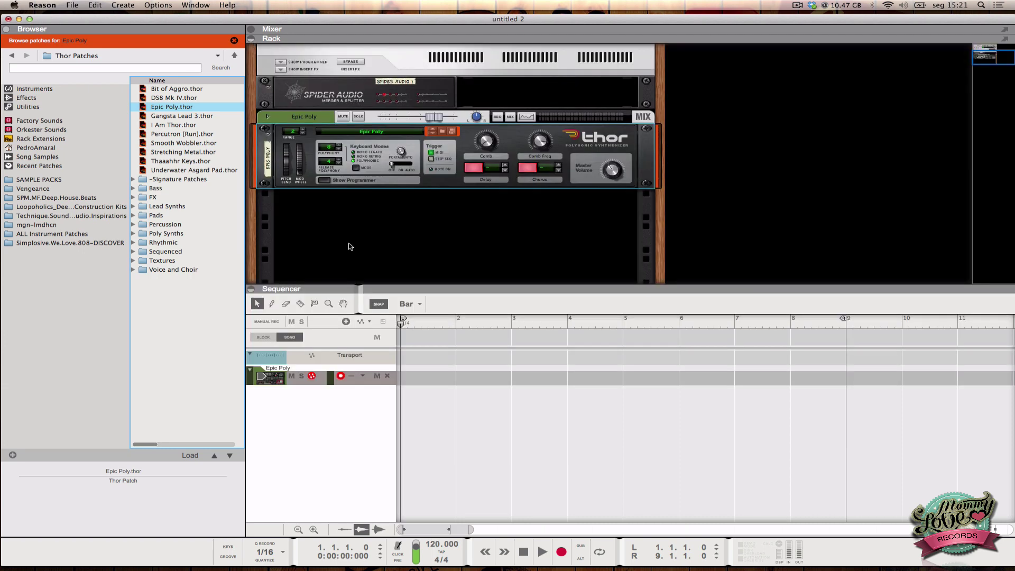
{"action": "right_click", "coordinate": [340, 262]}
{"action": "left_click", "coordinate": [488, 243]}
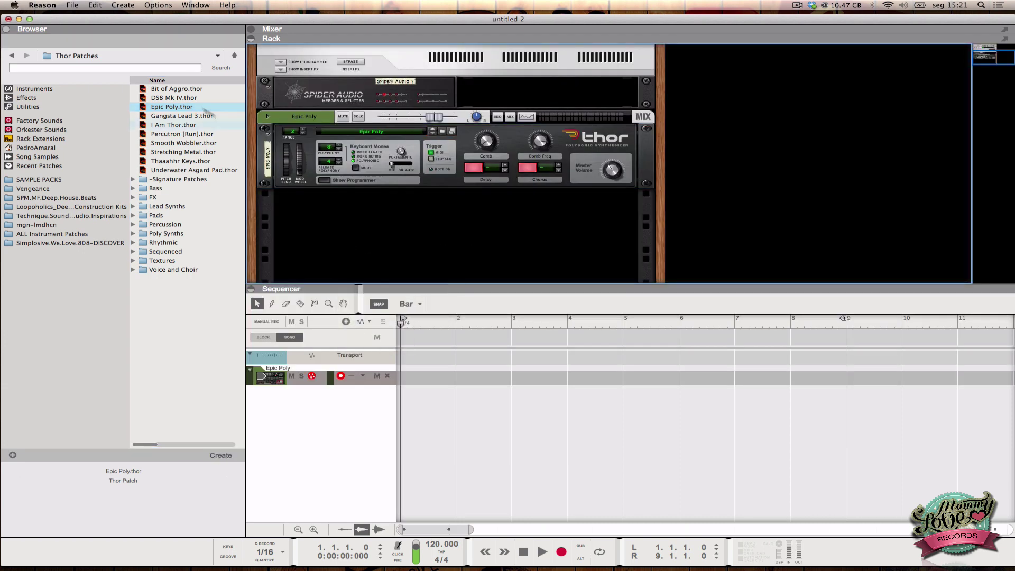
Select the Thor patches Bit of Aggro, Percutron [Run], Stretching Metal and Gangsta Lead 3 in the browser without loading them
{"action": "left_click", "coordinate": [175, 91]}
{"action": "left_click", "coordinate": [185, 134]}
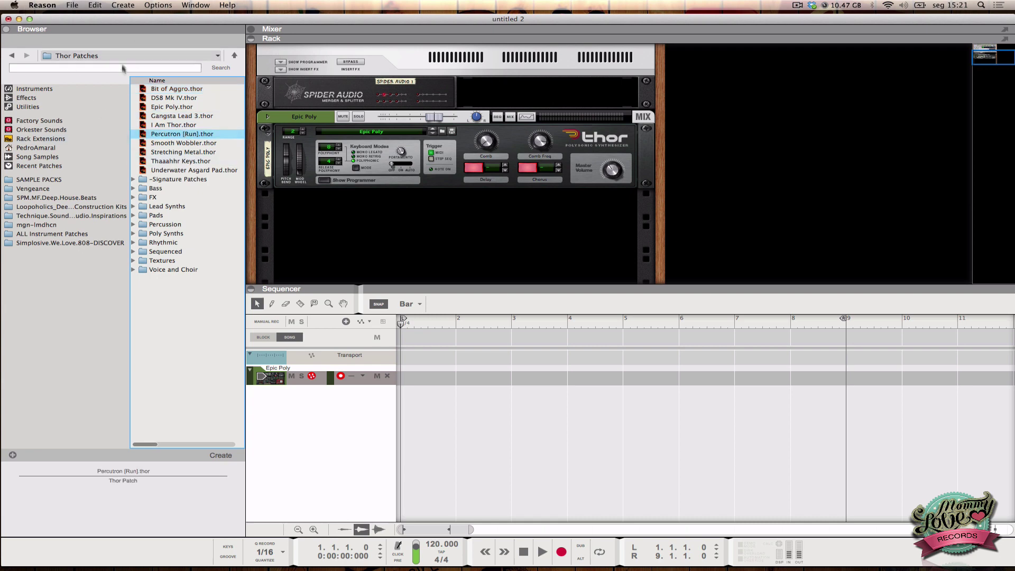
{"action": "left_click", "coordinate": [195, 152]}
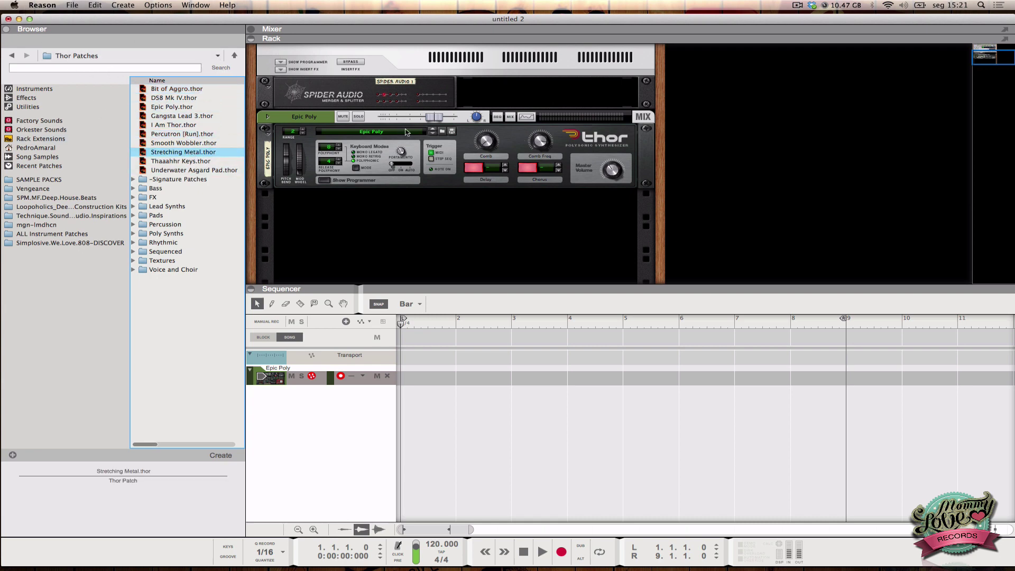
{"action": "left_click", "coordinate": [184, 115]}
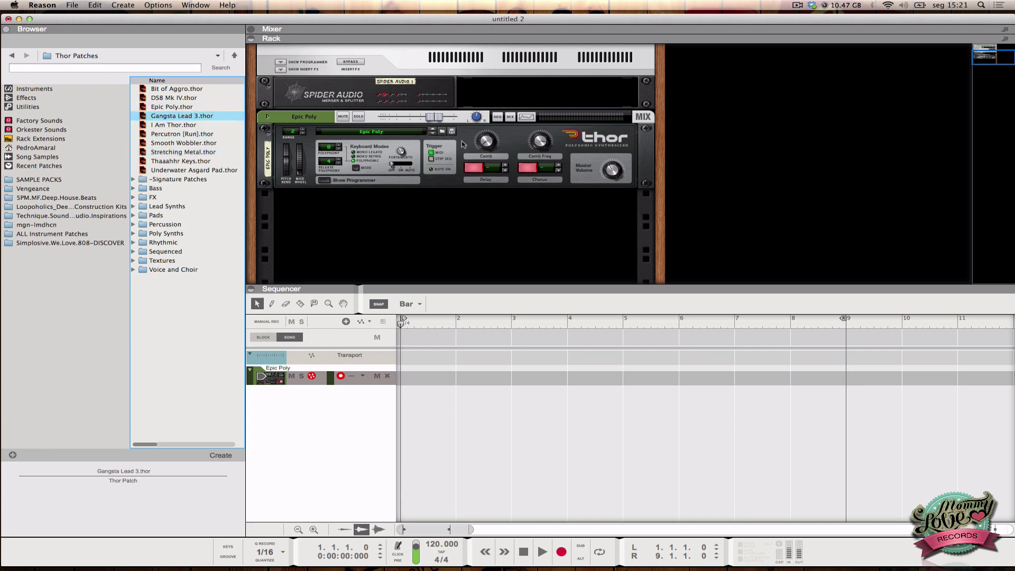
Target the Thor synthesizer for patch browsing and audition Gangsta Lead 3, leaving Smooth Wobbler loaded
{"action": "left_click", "coordinate": [447, 138]}
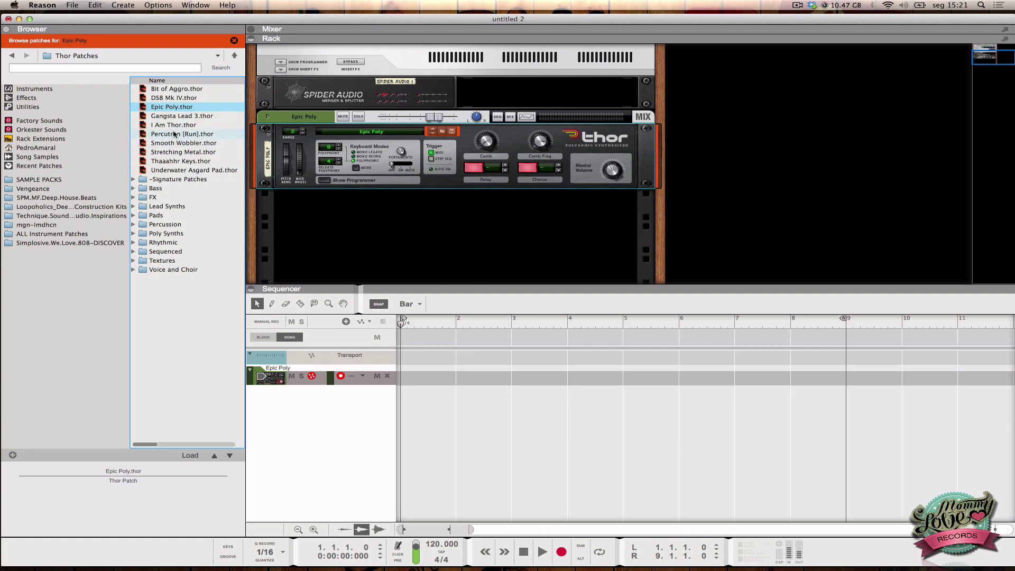
{"action": "left_click", "coordinate": [167, 117]}
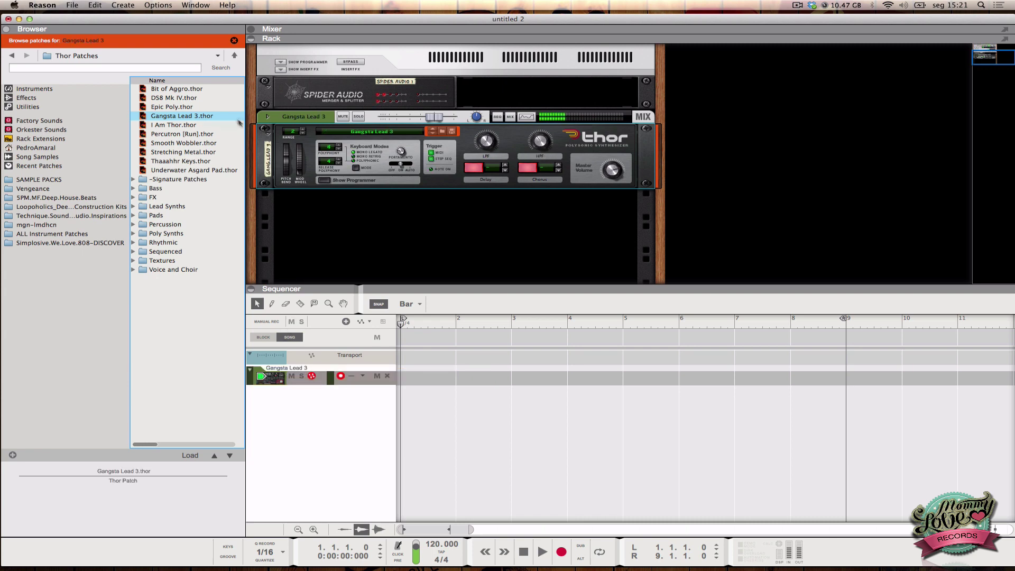
{"action": "left_click_drag", "start_coordinate": [191, 144], "coordinate": [297, 381]}
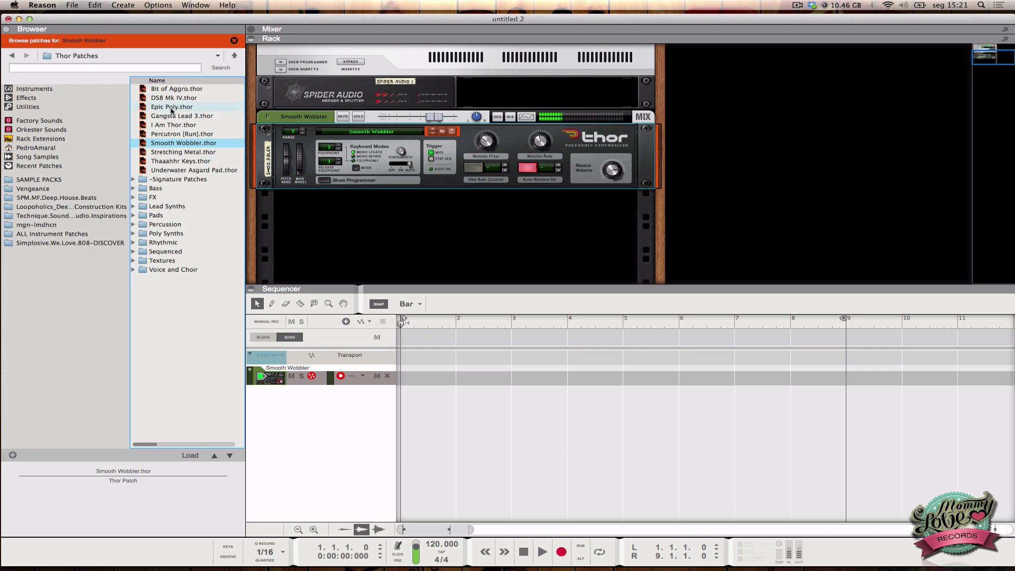
Load the Thor patches Stretching Metal, then Bassic Wobble Bass and Calcium Bass from the Bass folder, and collapse the folder
{"action": "key", "text": "Down"}
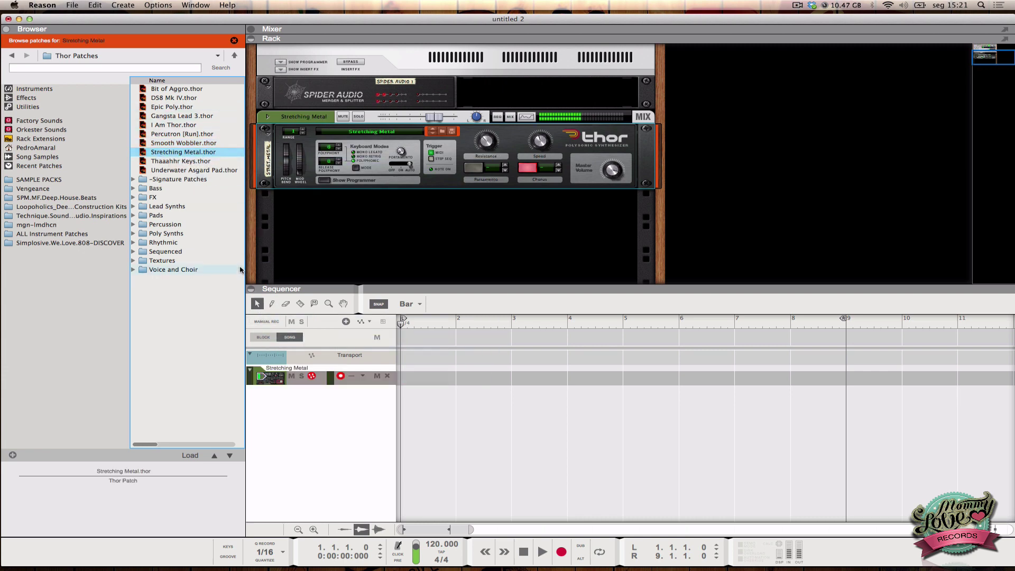
{"action": "left_click", "coordinate": [134, 188]}
{"action": "left_click_drag", "start_coordinate": [183, 197], "coordinate": [298, 378]}
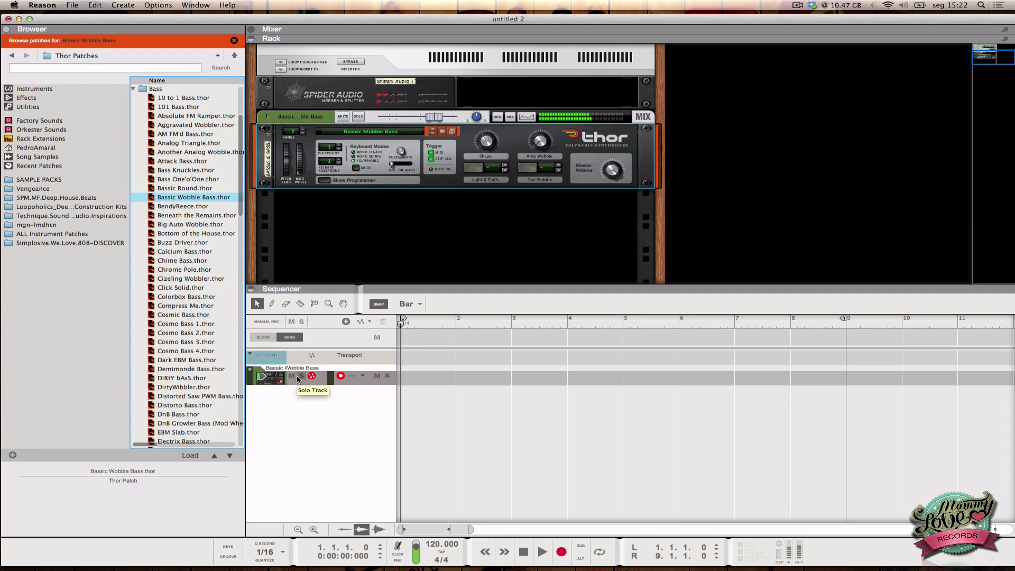
{"action": "left_click_drag", "start_coordinate": [184, 251], "coordinate": [303, 380]}
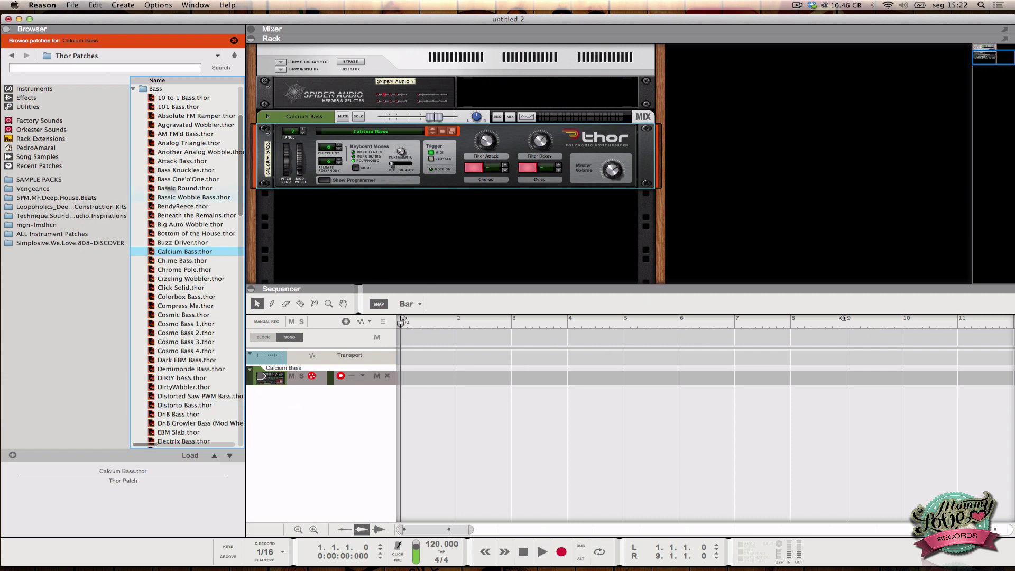
{"action": "scroll", "coordinate": [252, 192], "scroll_direction": "up", "scroll_amount": 3}
{"action": "scroll", "coordinate": [180, 158], "scroll_direction": "down", "scroll_amount": 3}
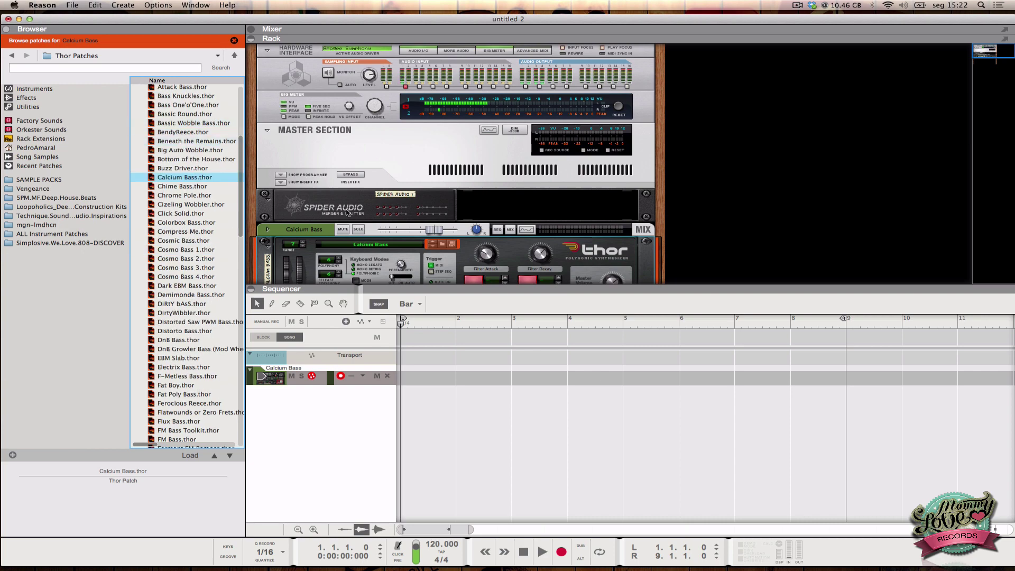
{"action": "scroll", "coordinate": [180, 159], "scroll_direction": "up", "scroll_amount": 6}
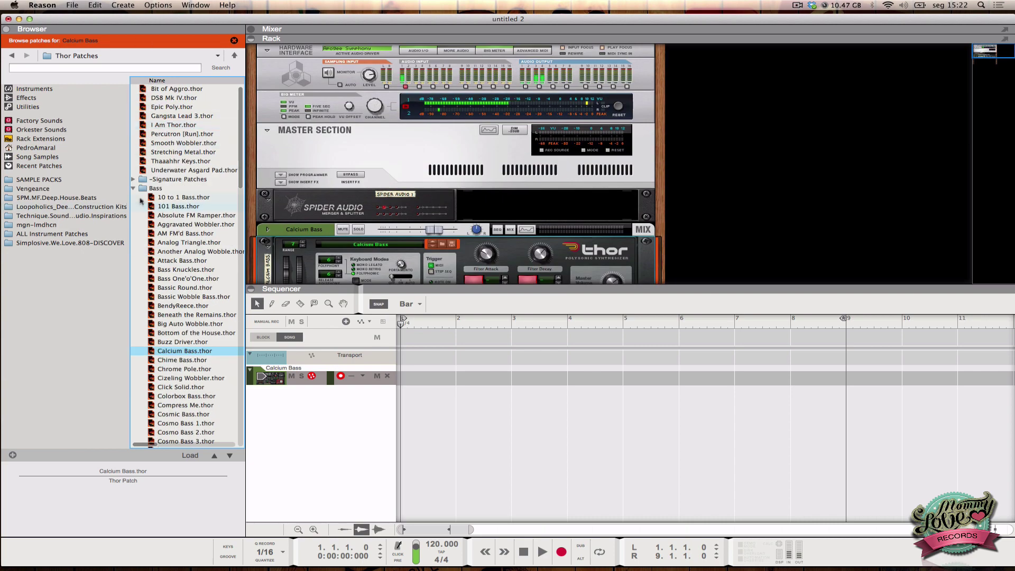
{"action": "left_click", "coordinate": [134, 189]}
Delete the Thor synthesizer and its leftover mix channel from the rack
{"action": "left_click", "coordinate": [302, 241]}
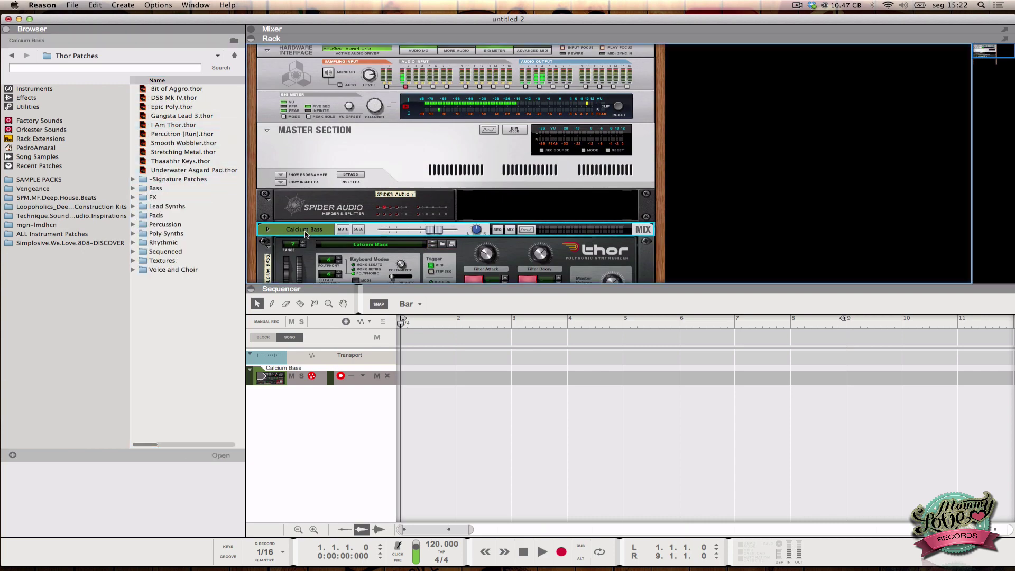
{"action": "scroll", "coordinate": [357, 239], "scroll_direction": "down", "scroll_amount": 1}
{"action": "scroll", "coordinate": [355, 239], "scroll_direction": "down", "scroll_amount": 1}
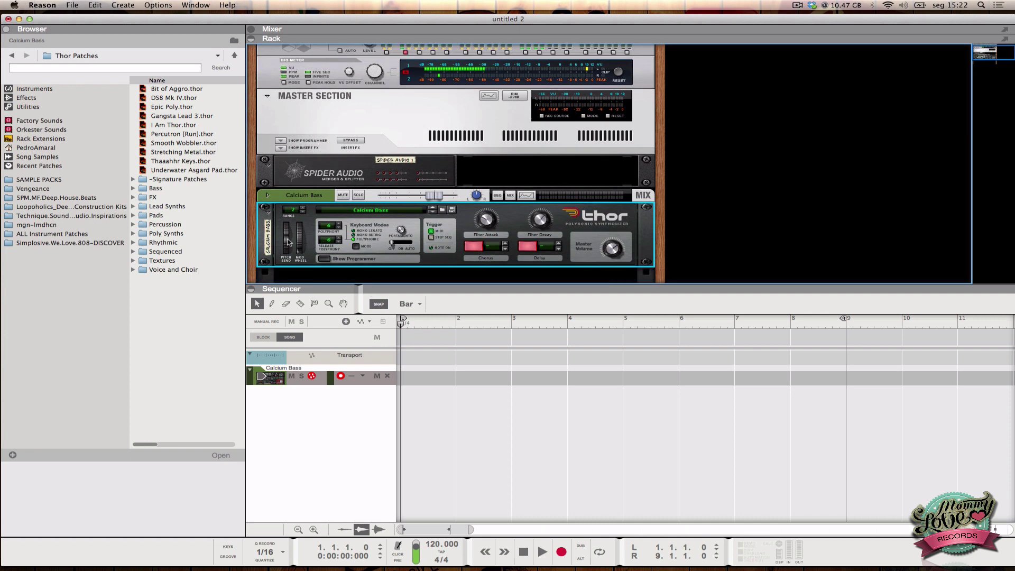
{"action": "key", "text": "BackSpace"}
{"action": "key", "text": "Return"}
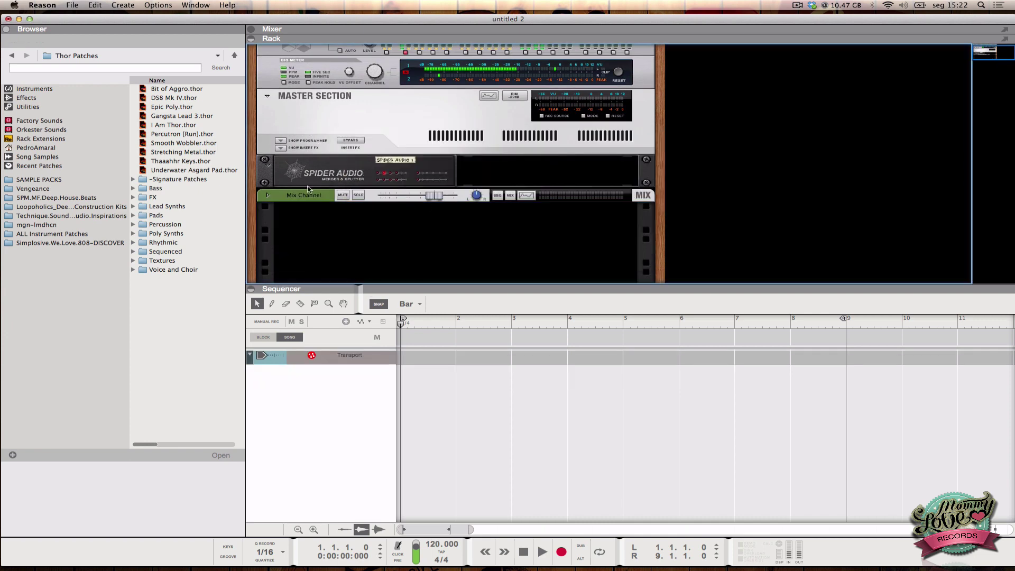
{"action": "left_click", "coordinate": [308, 190]}
{"action": "key", "text": "BackSpace"}
{"action": "left_click", "coordinate": [532, 191]}
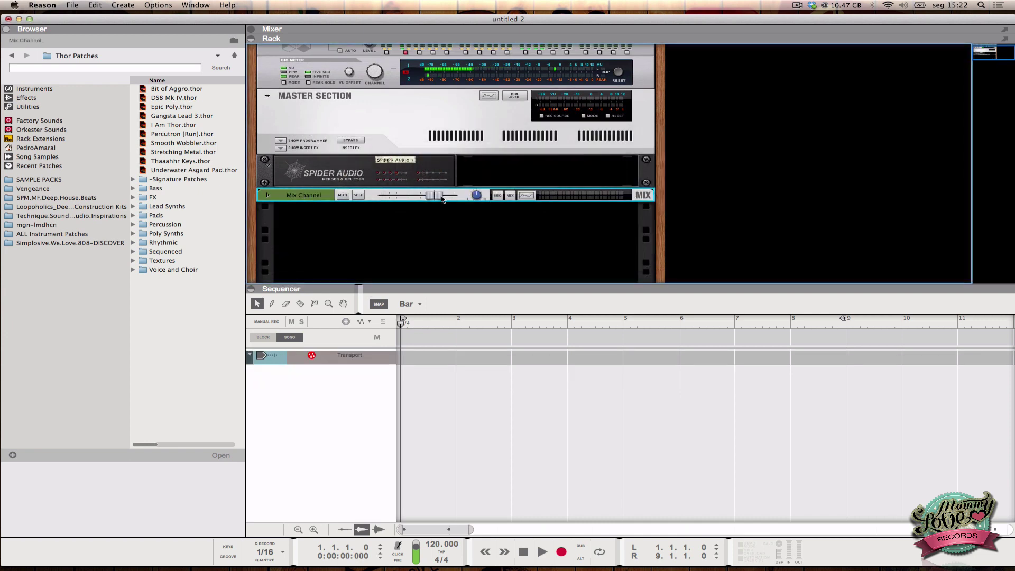
{"action": "key", "text": "BackSpace"}
{"action": "key", "text": "Return"}
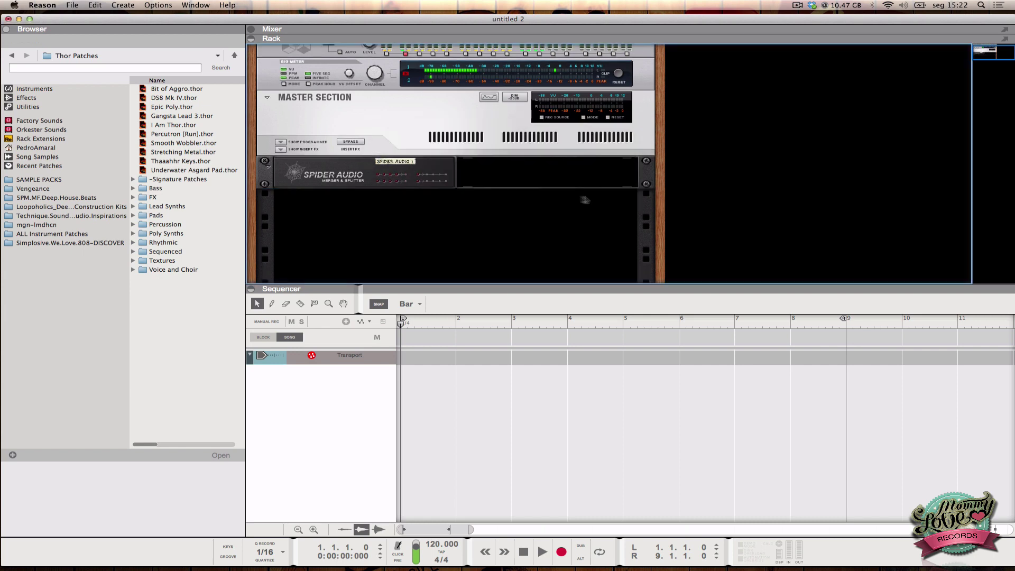
Create a Kong Drum Designer track from the Instruments category and audition its pad 9
{"action": "left_click", "coordinate": [41, 91]}
{"action": "mouse_move", "coordinate": [188, 103]}
{"action": "left_mouse_down"}
{"action": "mouse_move", "coordinate": [270, 164]}
{"action": "mouse_move", "coordinate": [365, 269]}
{"action": "left_mouse_up"}
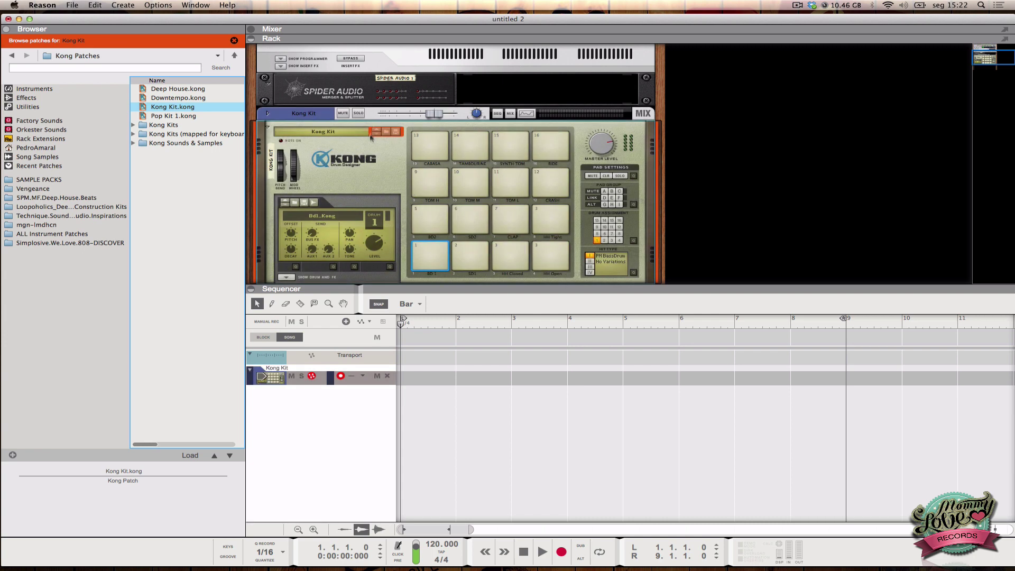
{"action": "left_click", "coordinate": [427, 183]}
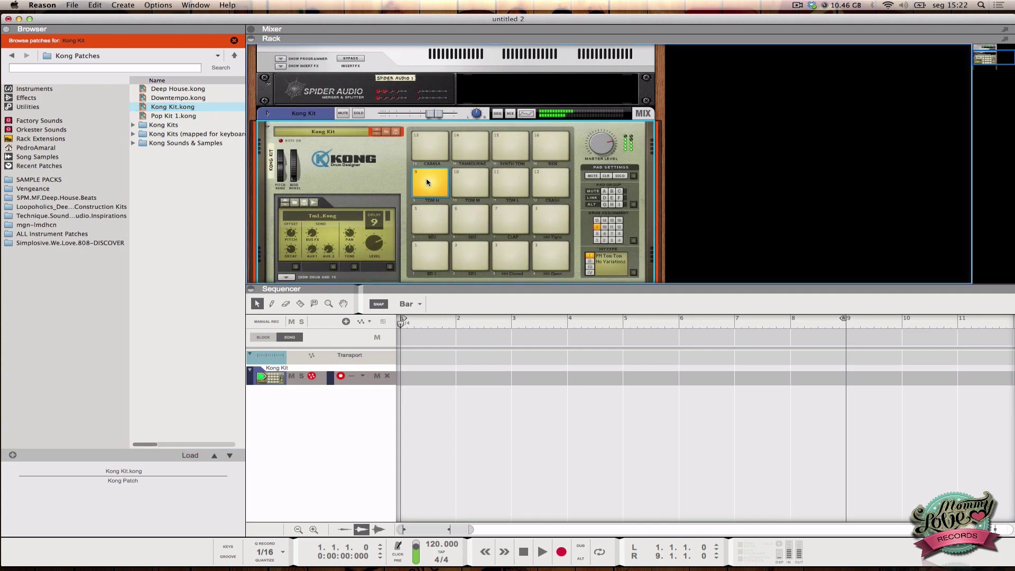
End patch browsing for Kong, open the Simplosive.We.Love.808-DISCOVER sample folder and widen the browser to show the full file names
{"action": "left_click", "coordinate": [234, 42]}
{"action": "scroll", "coordinate": [421, 207], "scroll_direction": "down", "scroll_amount": 1}
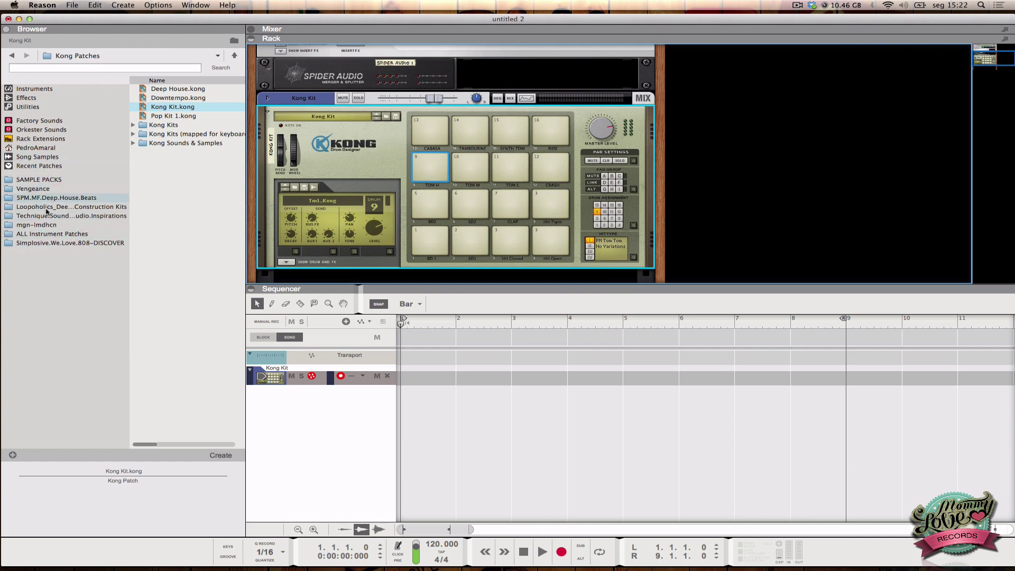
{"action": "left_click", "coordinate": [46, 243]}
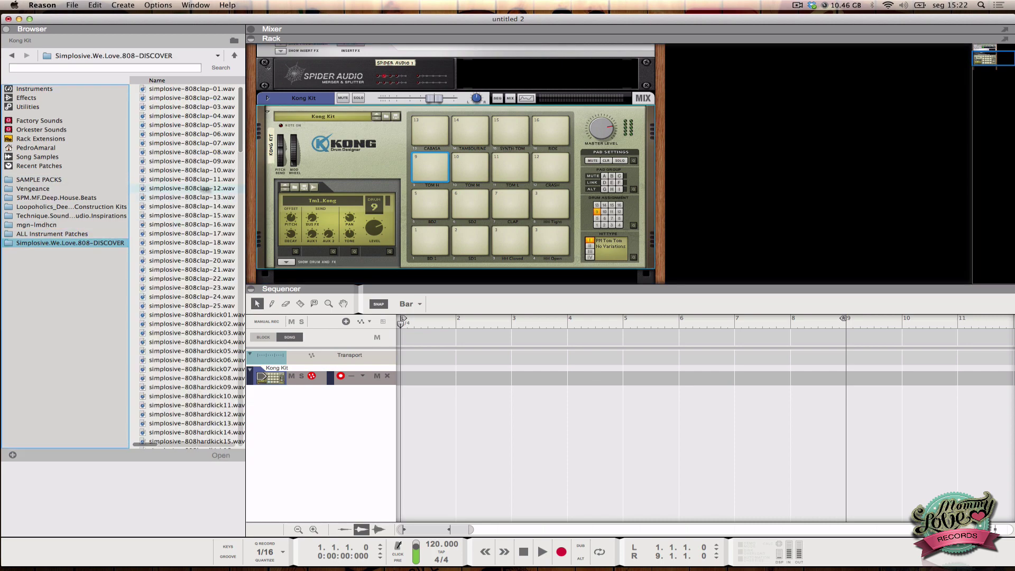
{"action": "scroll", "coordinate": [194, 210], "scroll_direction": "down", "scroll_amount": 15}
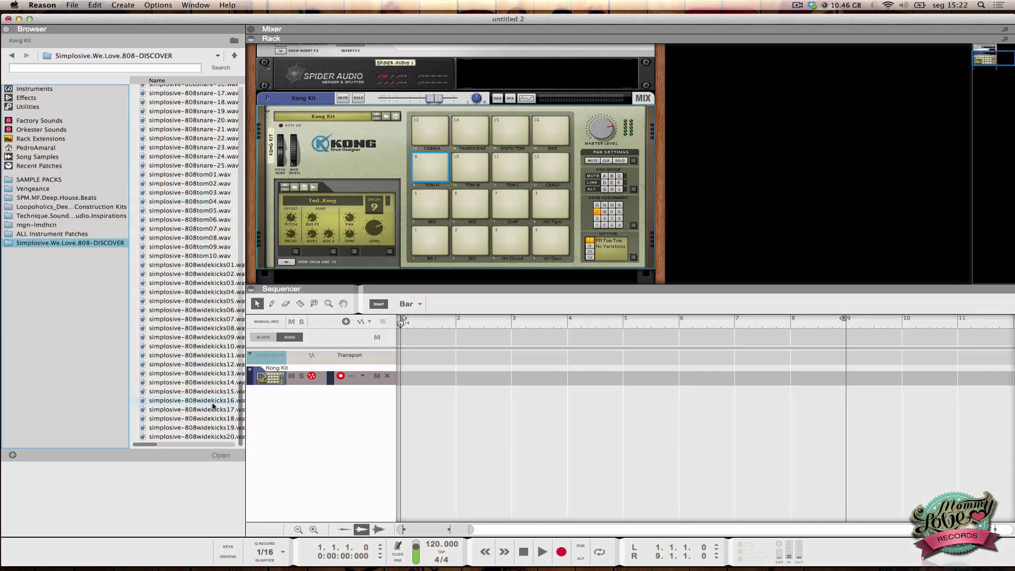
{"action": "left_click", "coordinate": [136, 447]}
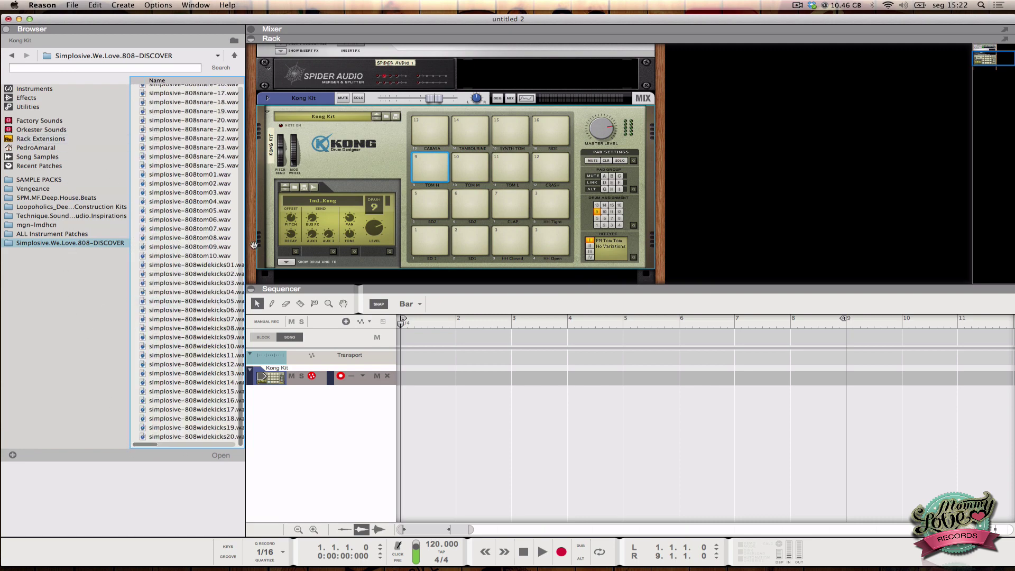
{"action": "left_click_drag", "start_coordinate": [246, 241], "coordinate": [273, 241]}
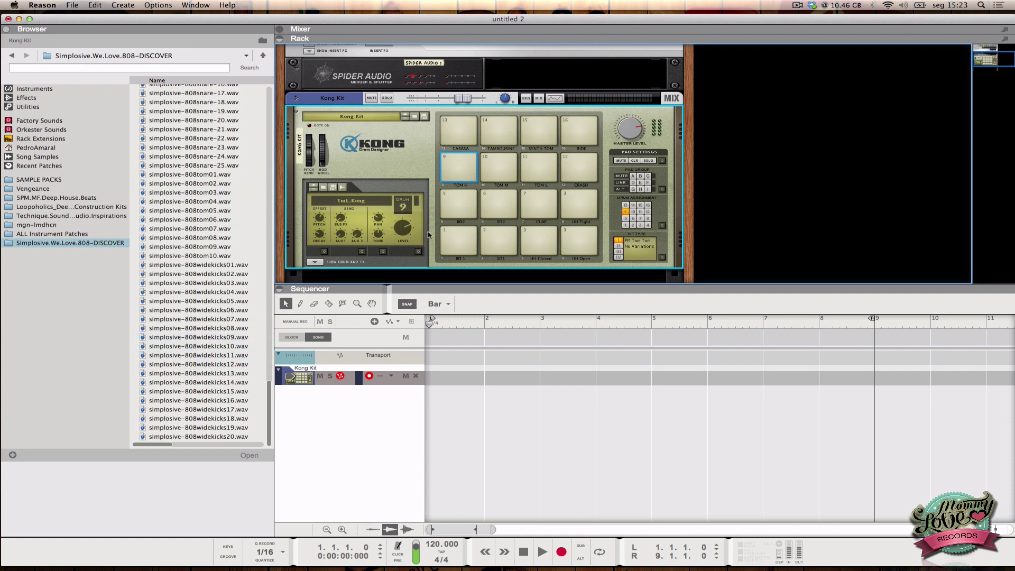
Load simplosive-808widekicks04.wav onto Kong pad 1, simplosive-808tom09.wav onto pad 2 and simplosive-808tom01.wav onto pad 3
{"action": "left_click", "coordinate": [455, 241]}
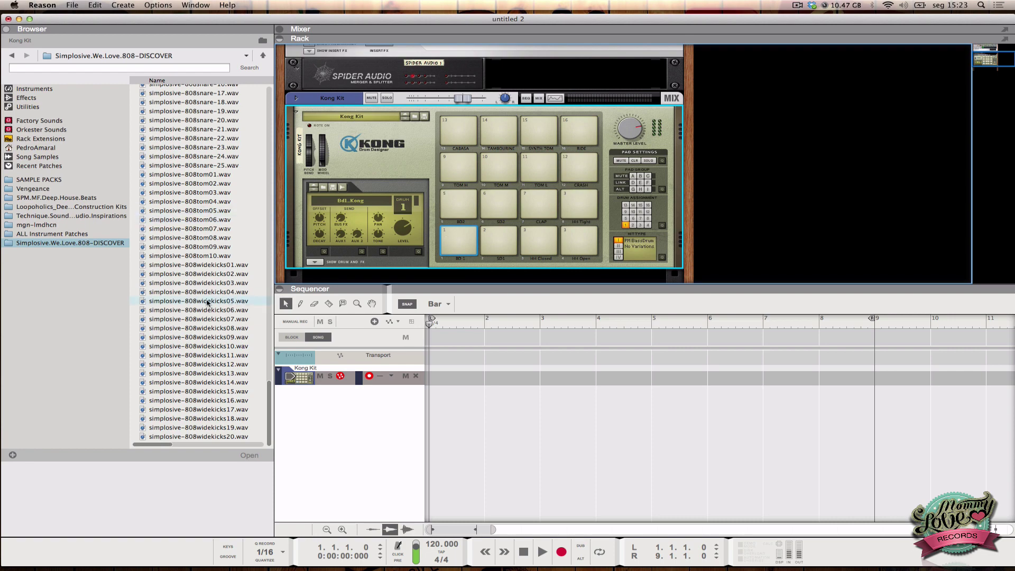
{"action": "left_click_drag", "start_coordinate": [180, 297], "coordinate": [453, 211]}
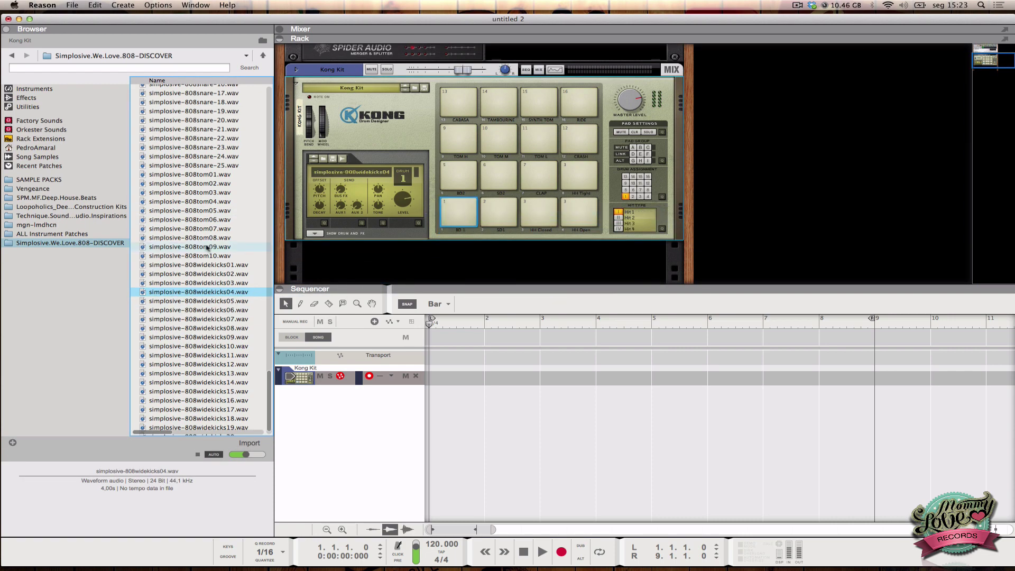
{"action": "left_click_drag", "start_coordinate": [207, 249], "coordinate": [486, 214]}
{"action": "left_click_drag", "start_coordinate": [190, 174], "coordinate": [531, 210]}
Audition Kong pads 1, 2 and 3, then load simplosive-808snare-23.wav onto pad 5 and sound it
{"action": "left_click", "coordinate": [461, 213]}
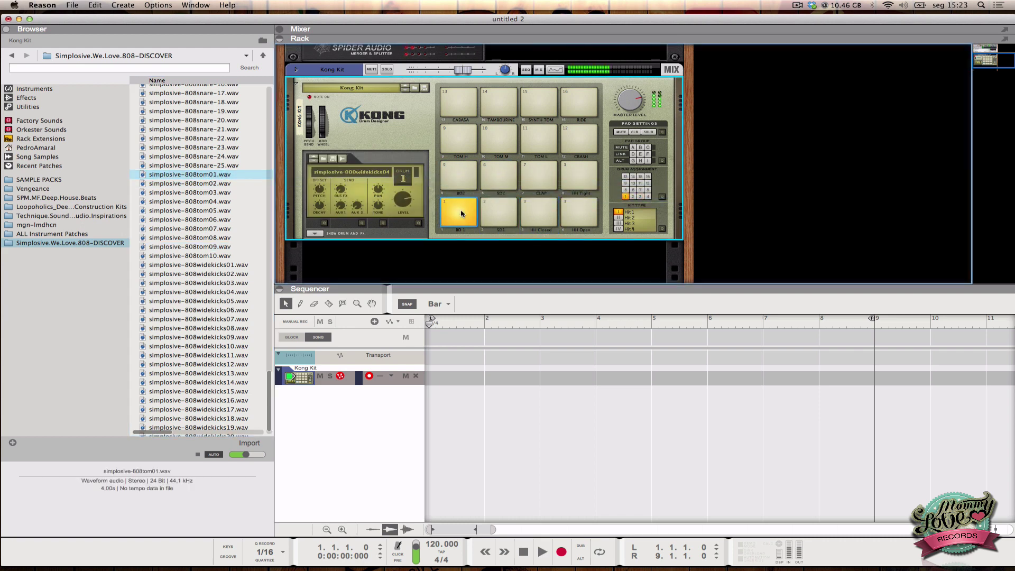
{"action": "left_click", "coordinate": [509, 210]}
{"action": "left_click", "coordinate": [531, 211]}
{"action": "left_click", "coordinate": [465, 214]}
{"action": "left_click_drag", "start_coordinate": [233, 147], "coordinate": [457, 175]}
{"action": "left_click", "coordinate": [457, 176]}
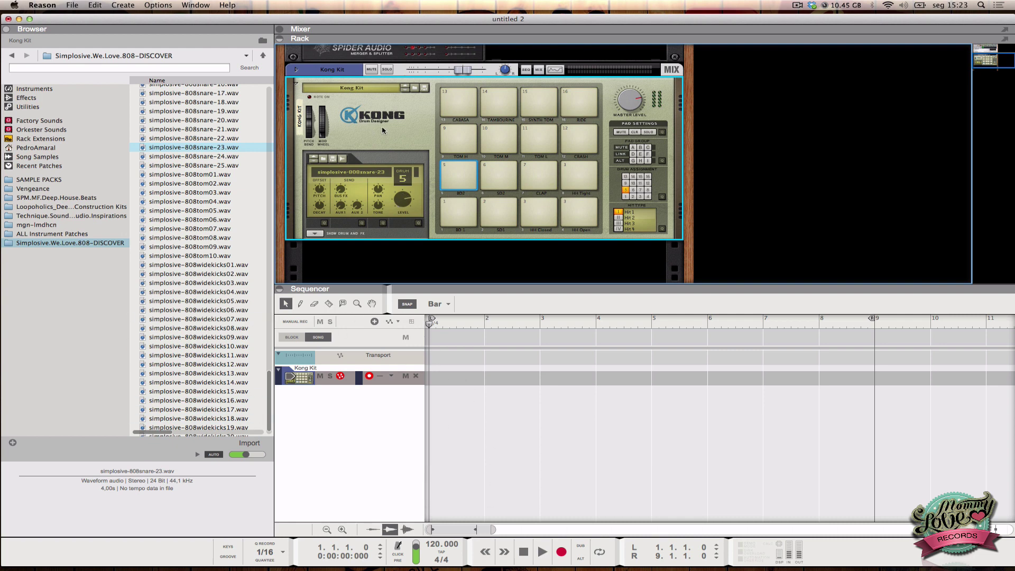
Replace the Kong device and its mix channel with a new Thor Polysonic Synthesizer from the Instruments category
{"action": "key", "text": "BackSpace"}
{"action": "left_click", "coordinate": [449, 193]}
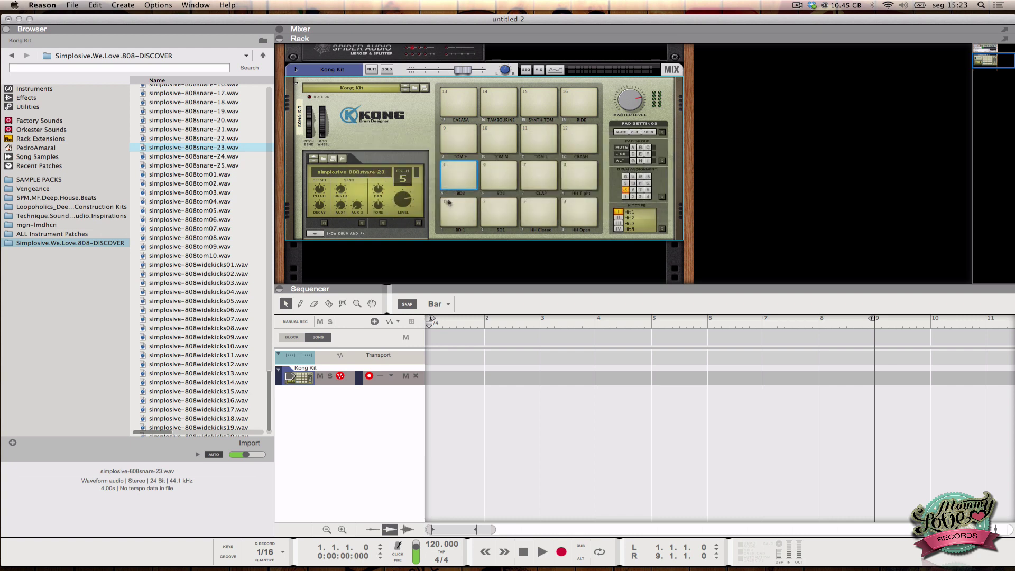
{"action": "left_click", "coordinate": [34, 88]}
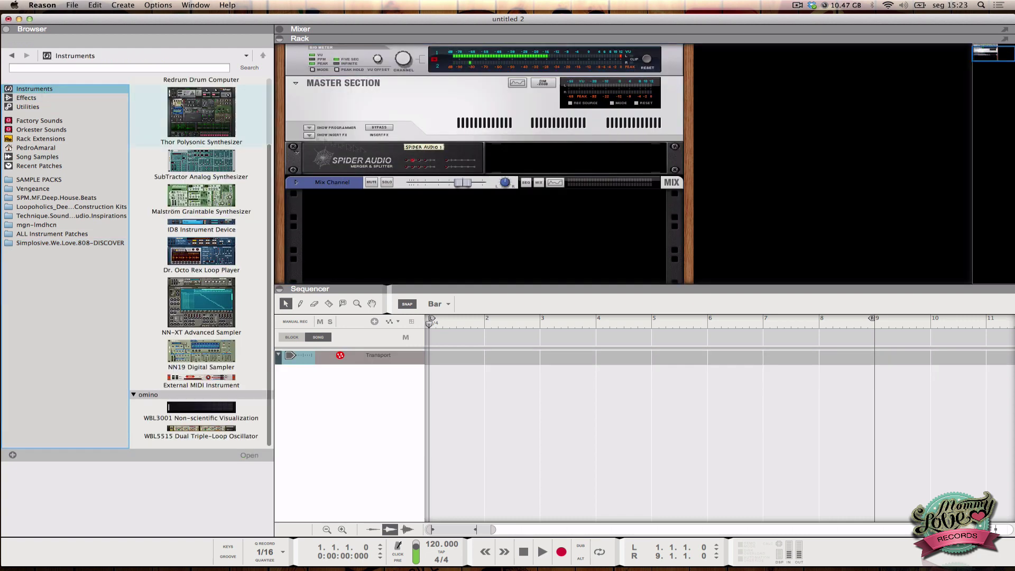
{"action": "left_click", "coordinate": [584, 193]}
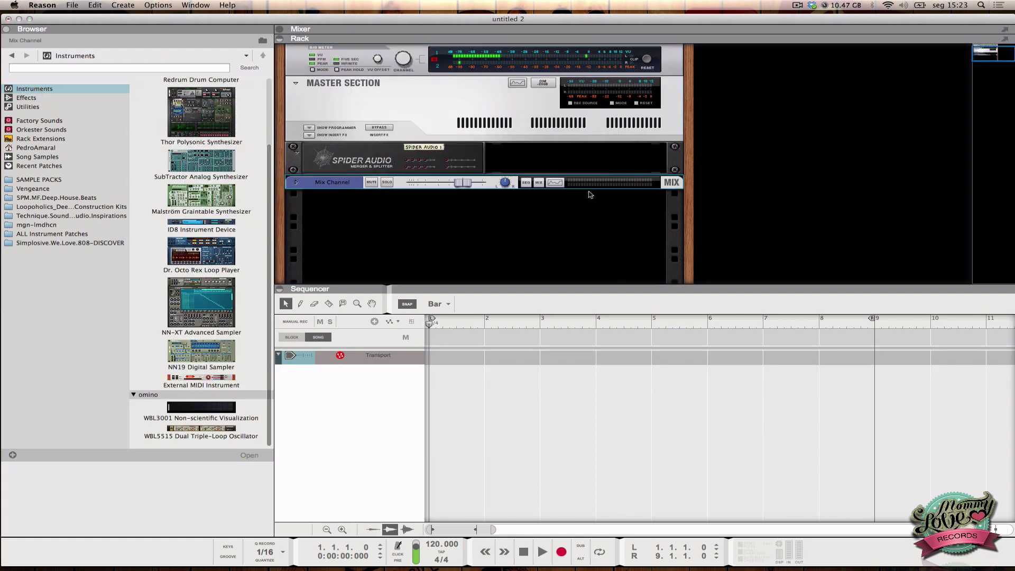
{"action": "left_click_drag", "start_coordinate": [201, 112], "coordinate": [447, 254]}
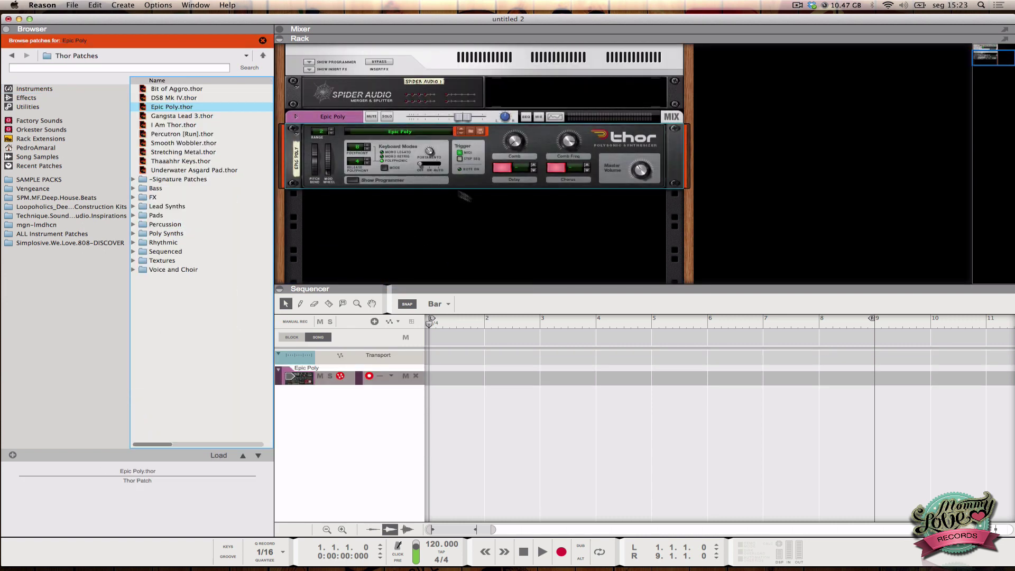
Enable the metronome click and record a chord passage of about six bars on the Thor track from bar 1
{"action": "left_click", "coordinate": [426, 325]}
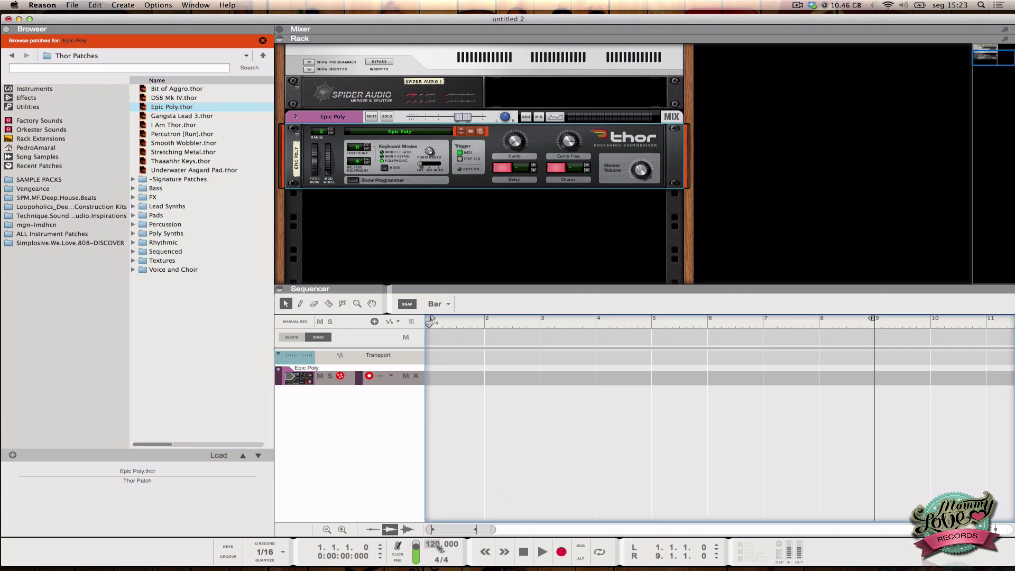
{"action": "left_click", "coordinate": [399, 550]}
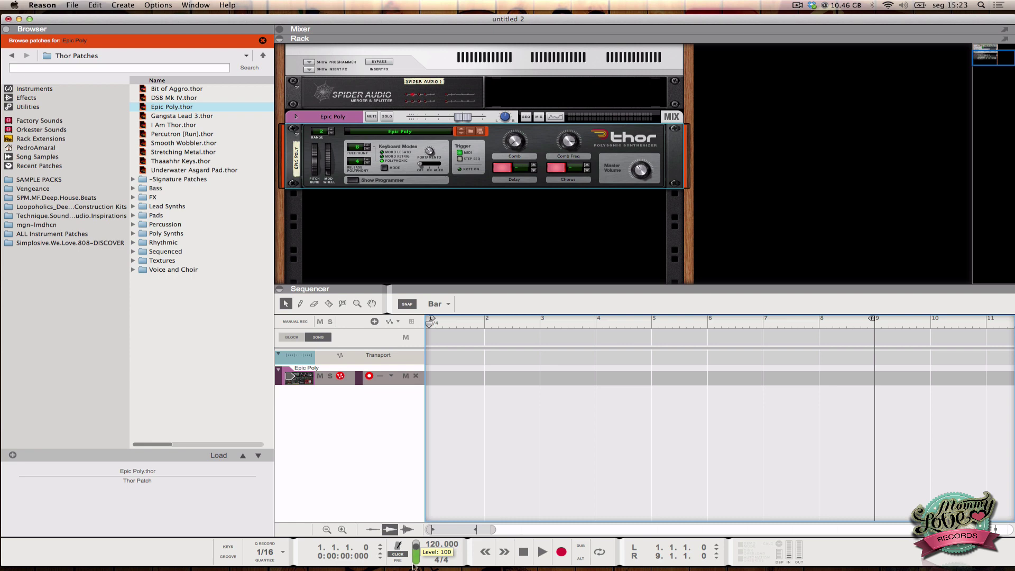
{"action": "left_click_drag", "start_coordinate": [416, 551], "coordinate": [418, 555]}
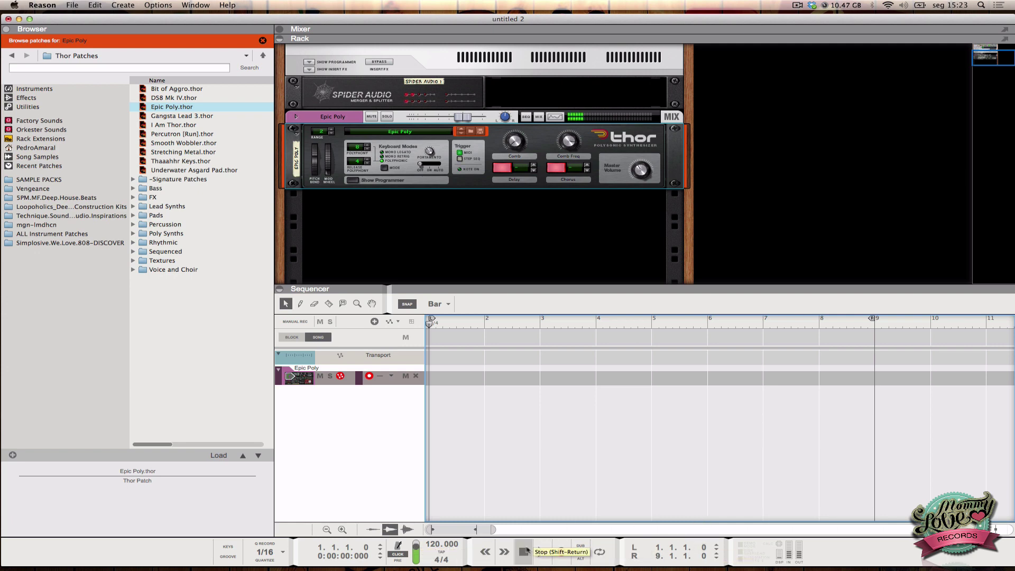
{"action": "left_click", "coordinate": [561, 551]}
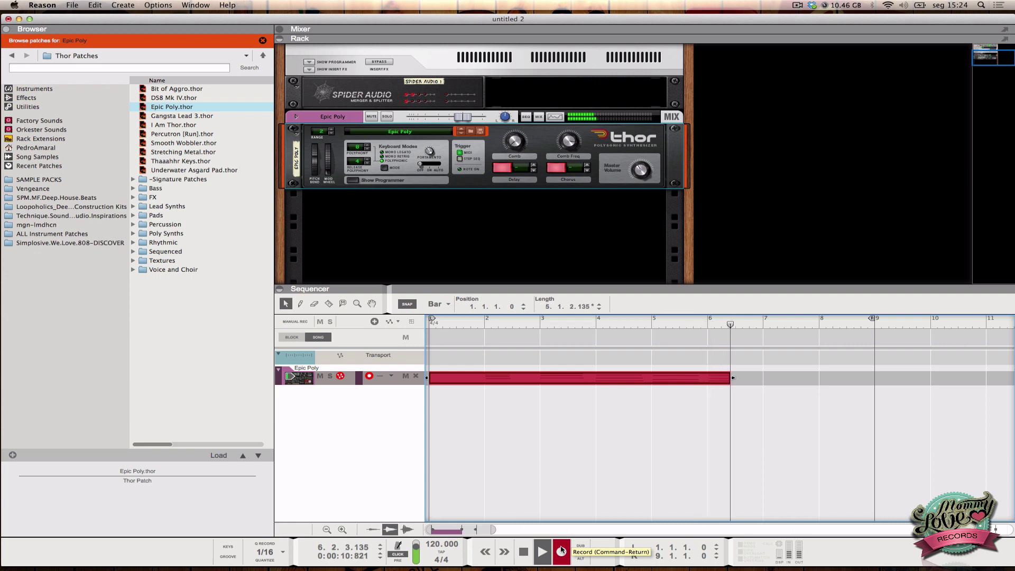
{"action": "key", "text": "space"}
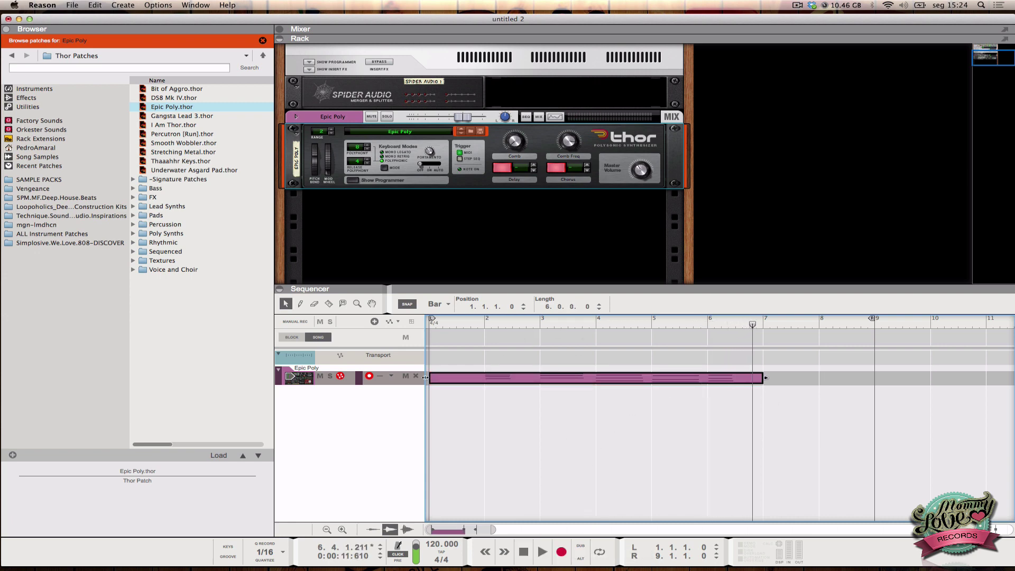
Trim the empty first bar off the recorded clip, move the clip to bar 1 and return the song position to the start
{"action": "left_click_drag", "start_coordinate": [478, 380], "coordinate": [492, 375]}
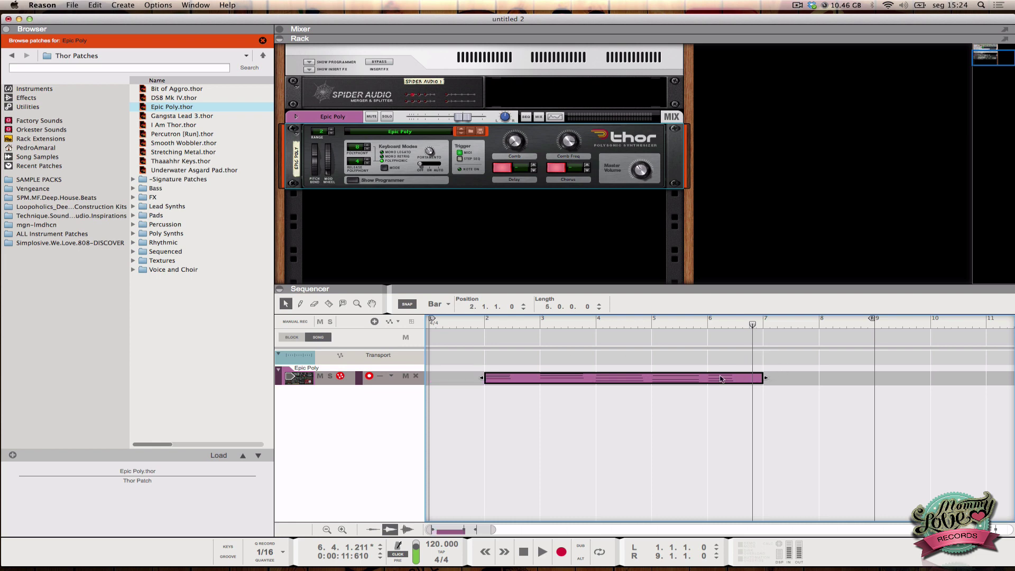
{"action": "left_click_drag", "start_coordinate": [720, 378], "coordinate": [696, 379]}
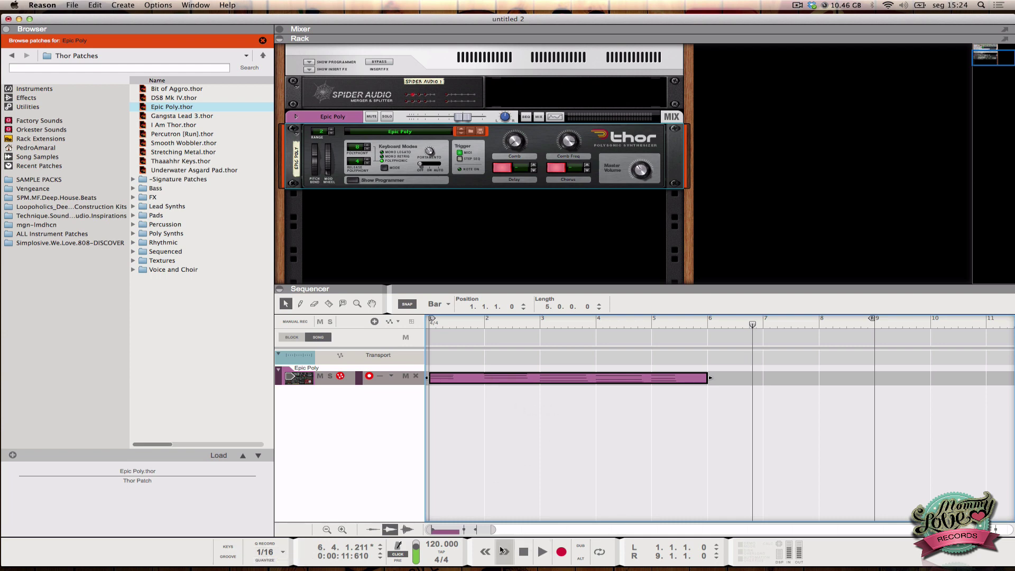
{"action": "left_click", "coordinate": [522, 551]}
Open the recorded Thor clip in the note editor and enlarge the Sequencer area to show its notes
{"action": "double_click", "coordinate": [483, 379]}
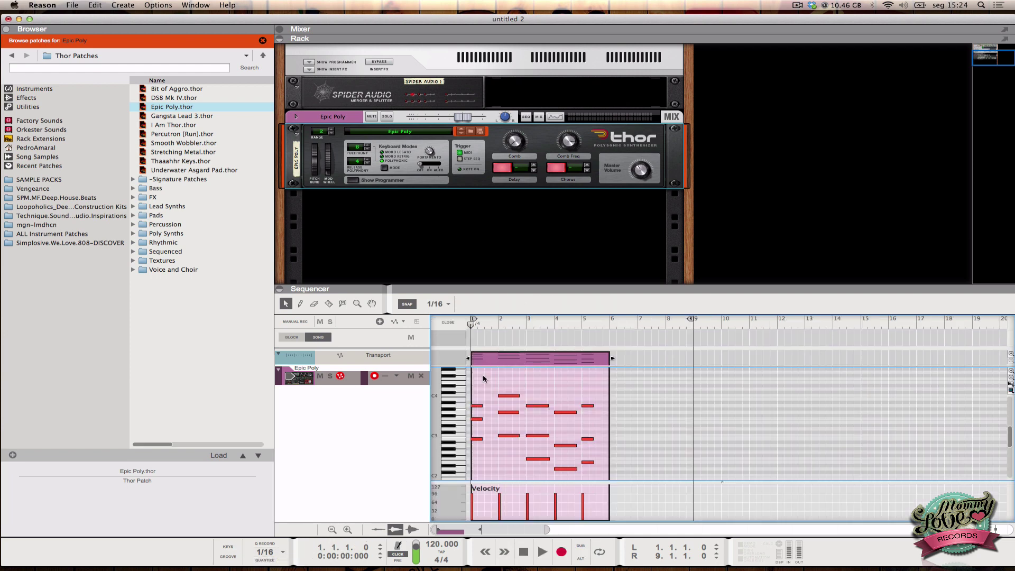
{"action": "left_click_drag", "start_coordinate": [550, 297], "coordinate": [556, 248]}
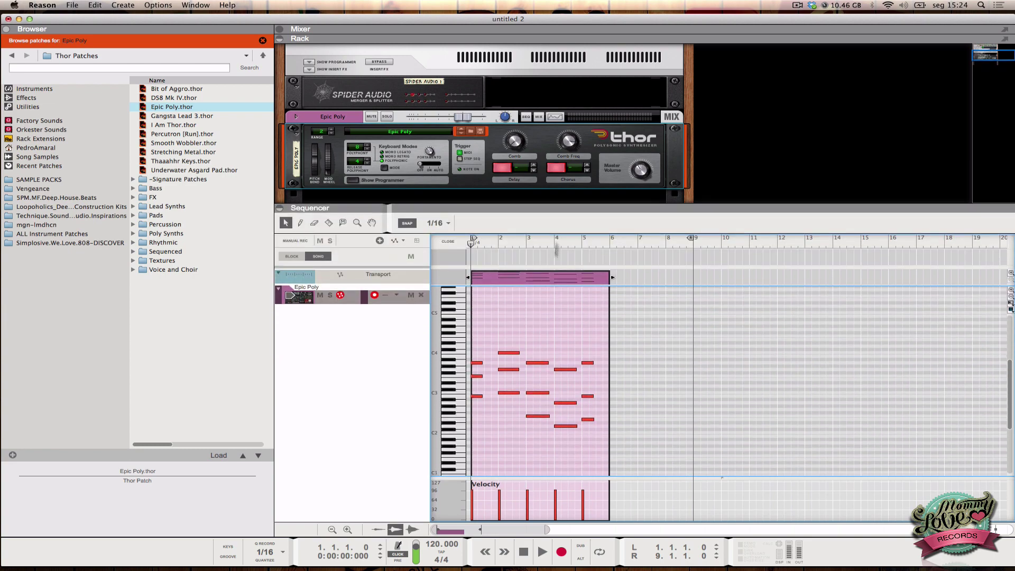
{"action": "scroll", "coordinate": [571, 306], "scroll_direction": "up", "scroll_amount": 10}
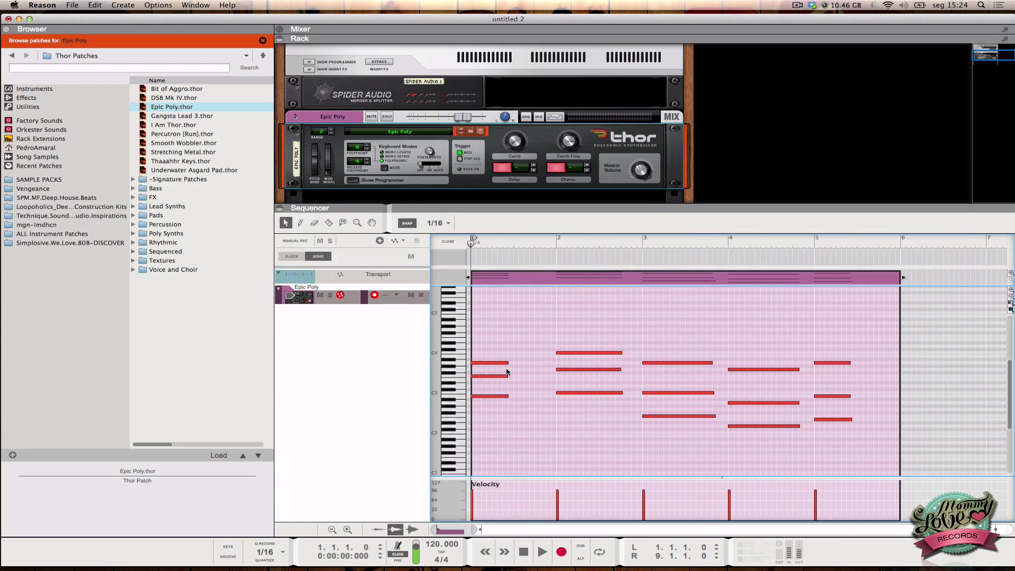
Draw a short note just above C5 in bar 1 with the Pencil tool and delete it again
{"action": "left_click", "coordinate": [300, 222]}
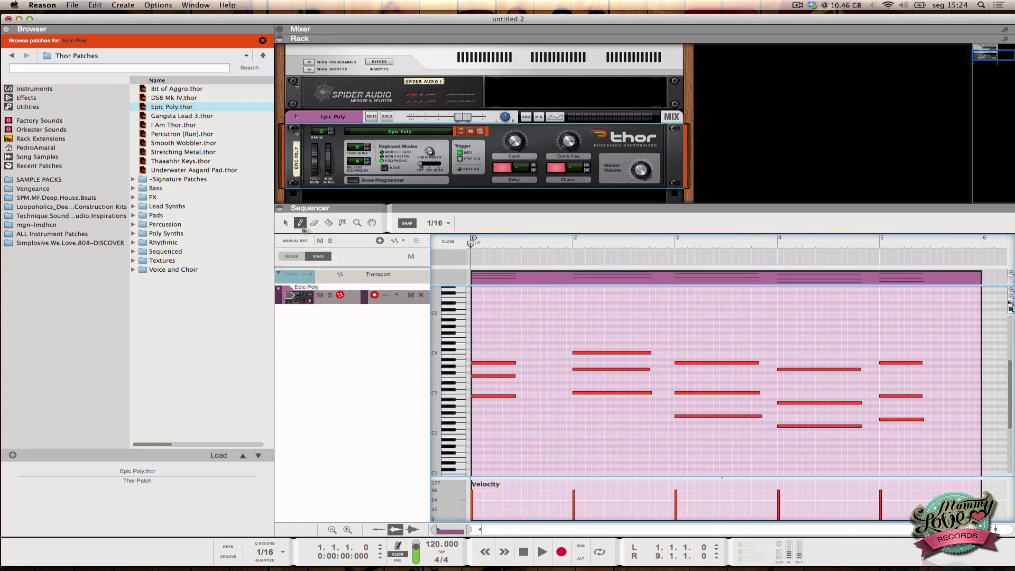
{"action": "left_click", "coordinate": [517, 304]}
{"action": "right_click", "coordinate": [517, 305]}
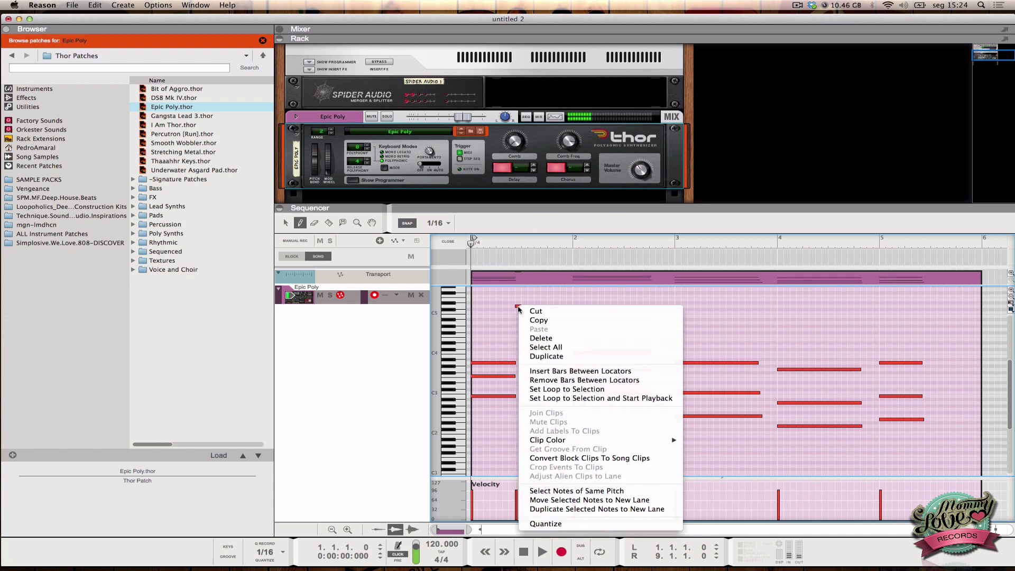
{"action": "left_click", "coordinate": [518, 308]}
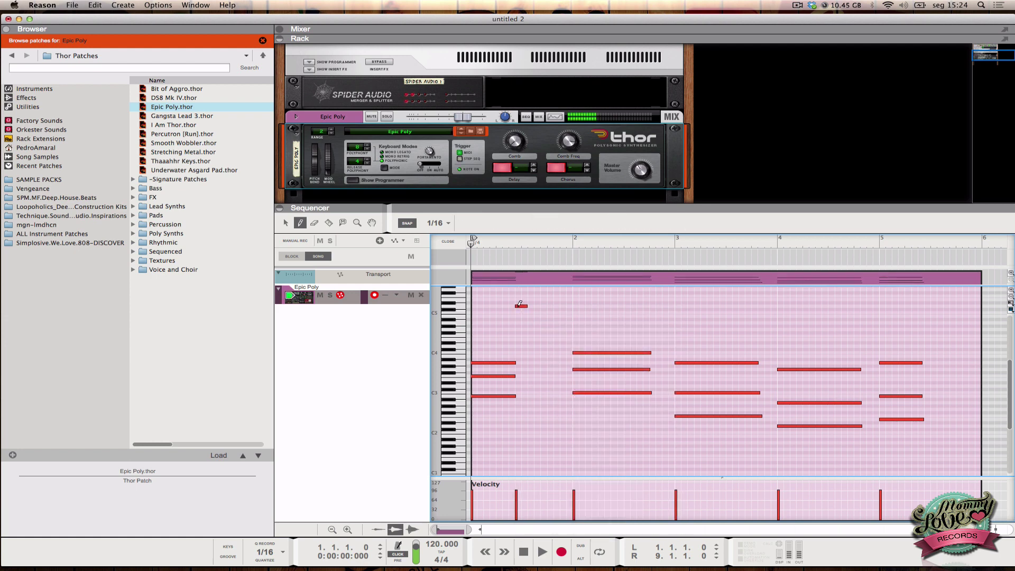
{"action": "key", "text": "q"}
{"action": "key", "text": "Delete"}
Delete the two upper notes of the chord in bar 1, keeping only its lowest note
{"action": "left_click", "coordinate": [497, 363]}
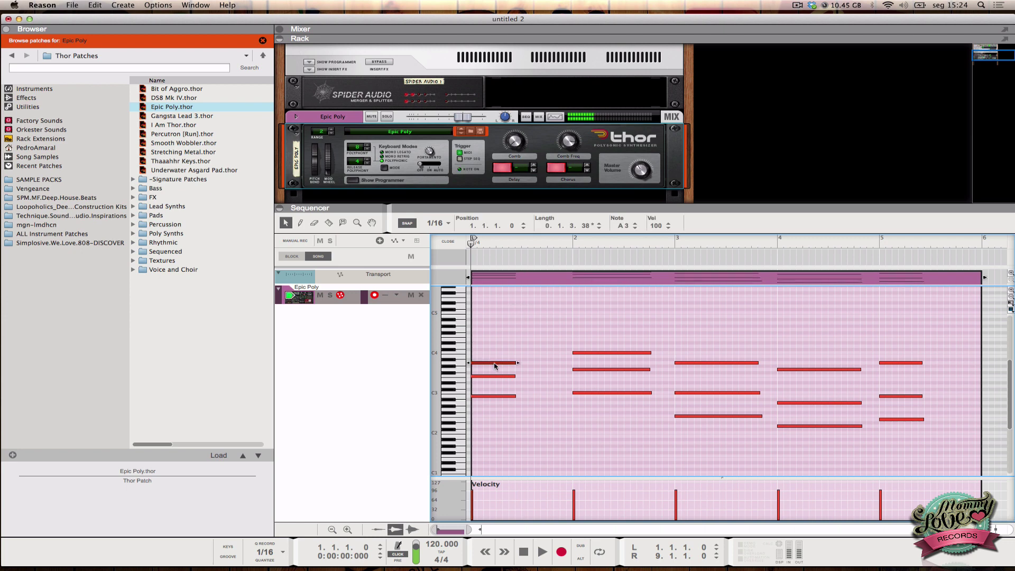
{"action": "key", "text": "Delete"}
{"action": "left_click", "coordinate": [495, 376]}
{"action": "key", "text": "Delete"}
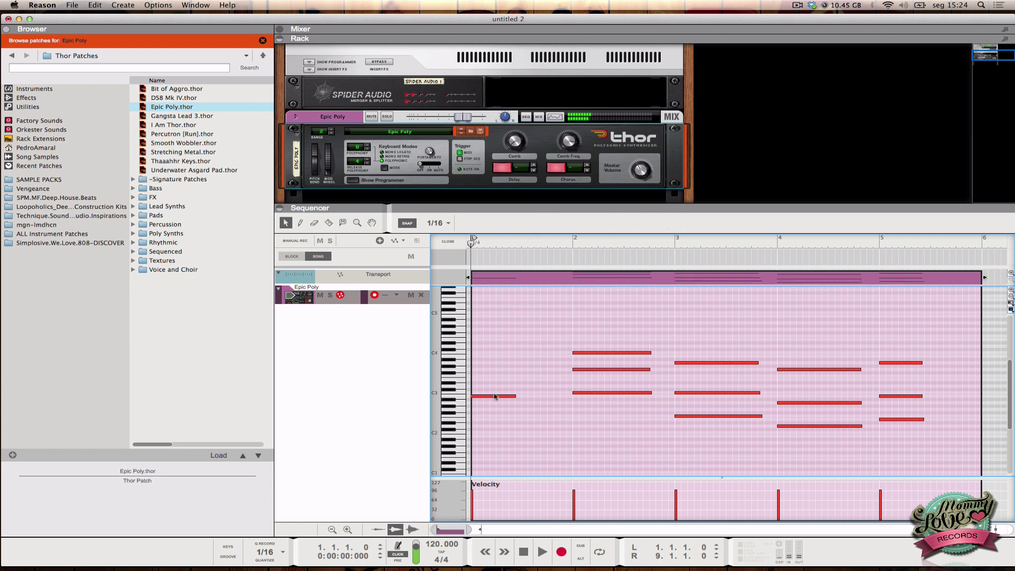
Shorten the C4 note at the start of bar 2 to a length of 0.3.0.0
{"action": "left_click", "coordinate": [644, 353]}
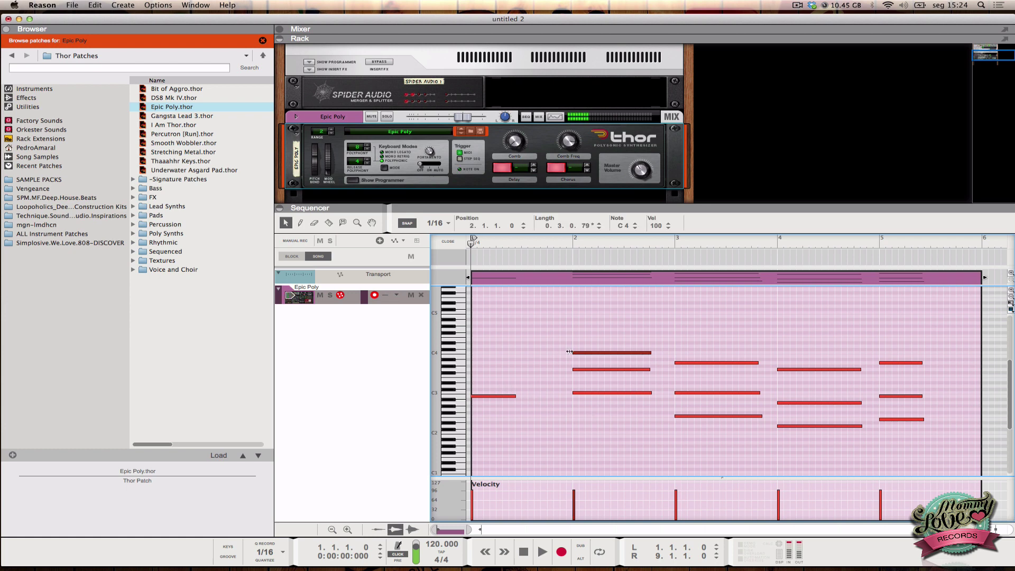
{"action": "mouse_move", "coordinate": [570, 351]}
{"action": "left_mouse_down"}
{"action": "mouse_move", "coordinate": [514, 351]}
{"action": "mouse_move", "coordinate": [572, 352]}
{"action": "left_mouse_up"}
{"action": "mouse_move", "coordinate": [655, 354]}
{"action": "left_mouse_down"}
{"action": "mouse_move", "coordinate": [716, 353]}
{"action": "mouse_move", "coordinate": [653, 353]}
{"action": "left_mouse_up"}
{"action": "left_click", "coordinate": [570, 351]}
{"action": "left_click", "coordinate": [574, 352]}
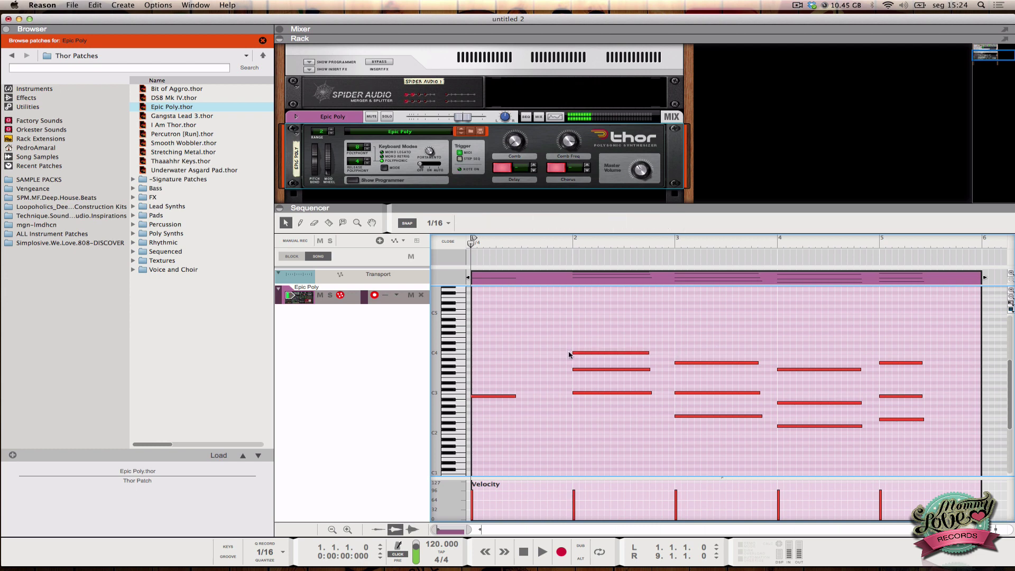
{"action": "left_click_drag", "start_coordinate": [532, 349], "coordinate": [576, 351]}
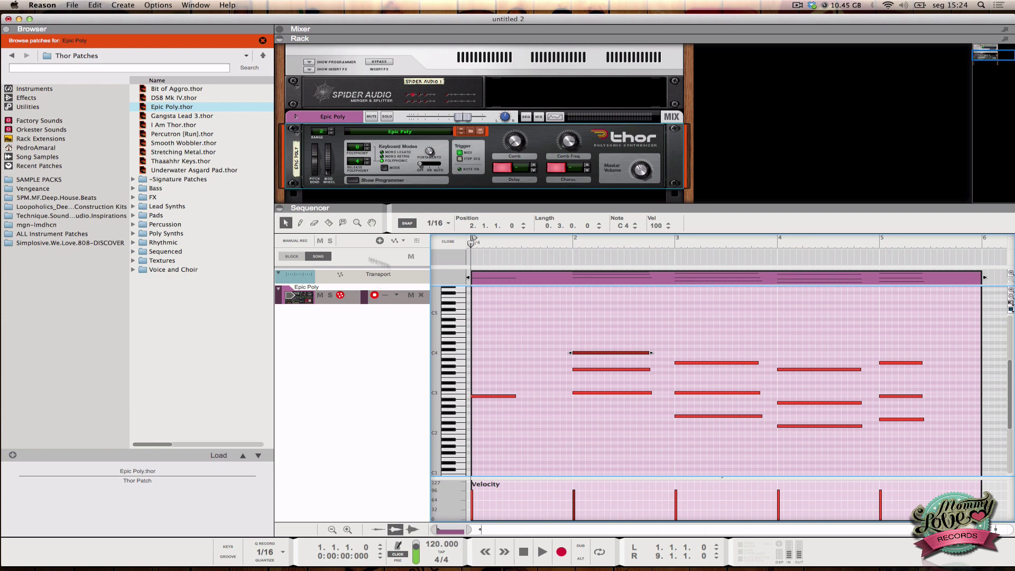
Draw six short notes with the Pencil tool, five across bar 2 from C4 upwards and one A4 early in bar 3
{"action": "left_click", "coordinate": [300, 223]}
{"action": "left_click", "coordinate": [582, 326]}
{"action": "left_click", "coordinate": [620, 329]}
{"action": "left_click", "coordinate": [689, 323]}
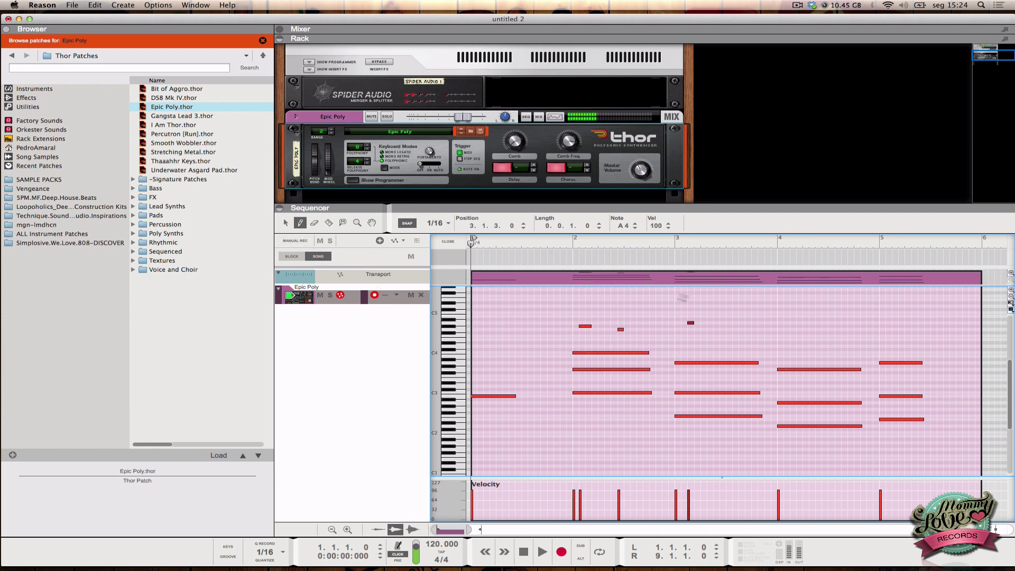
{"action": "left_click", "coordinate": [652, 296]}
{"action": "left_click", "coordinate": [652, 329]}
{"action": "left_click", "coordinate": [665, 353]}
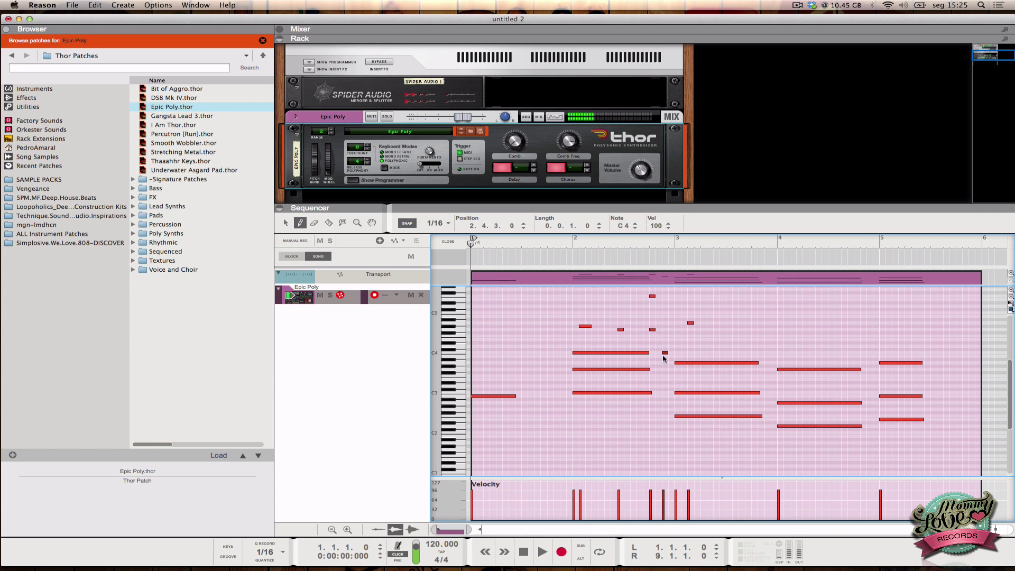
Delete the short C4 note late in bar 2 and the two equally pitched short notes above that bar's chord
{"action": "key", "text": "q"}
{"action": "left_click", "coordinate": [666, 352]}
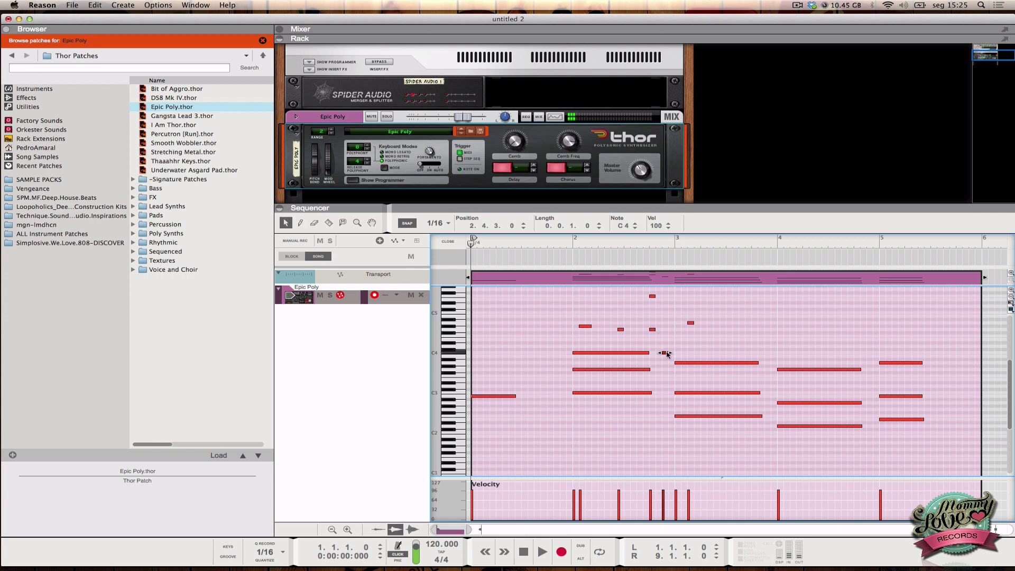
{"action": "key", "text": "Delete"}
{"action": "left_click", "coordinate": [652, 329]}
{"action": "key", "text": "Delete"}
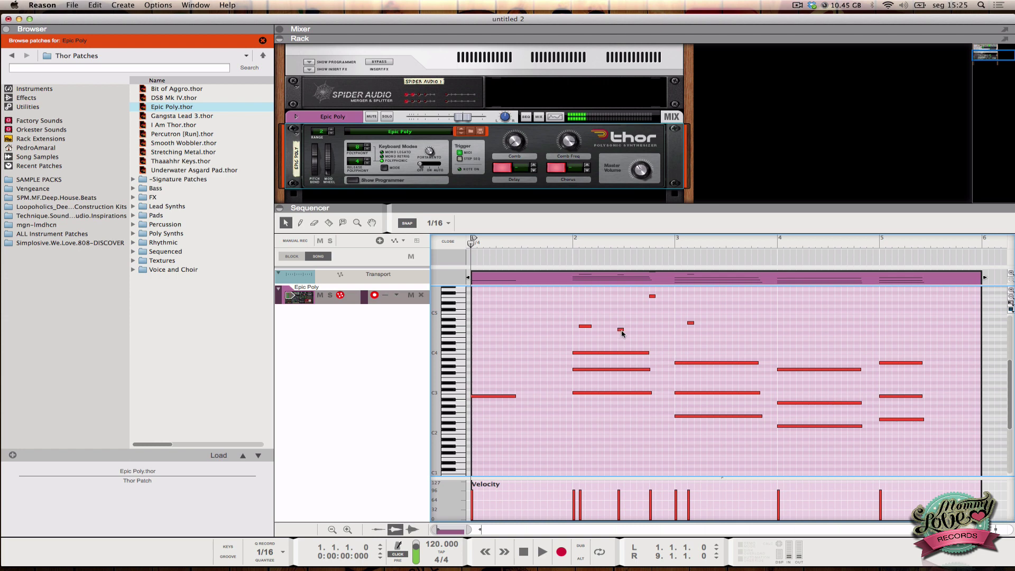
{"action": "left_click", "coordinate": [621, 330]}
{"action": "key", "text": "Delete"}
Create an automation lane for Thor's Comb knob and keep the Epic Poly track selected
{"action": "right_click", "coordinate": [516, 143]}
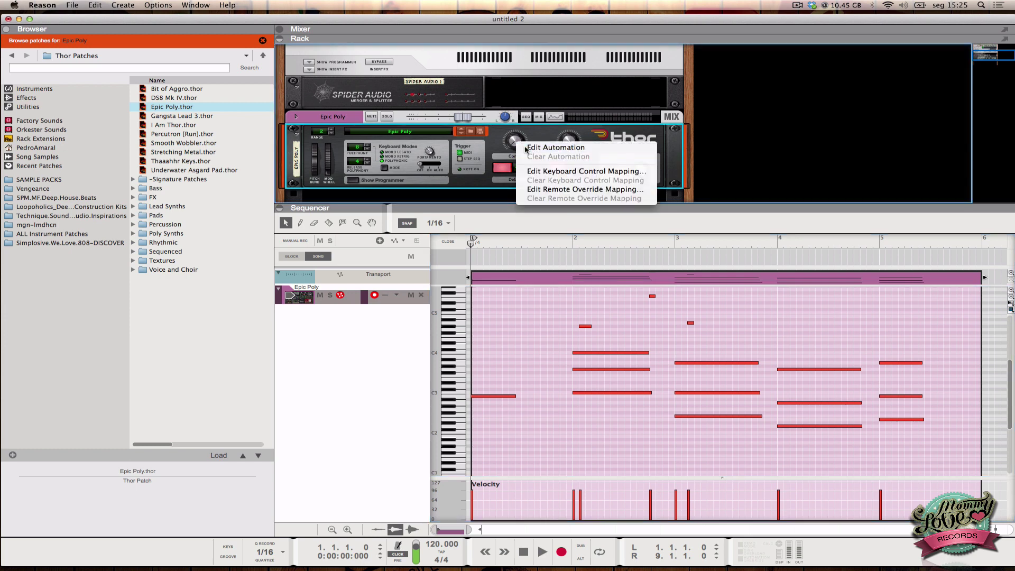
{"action": "left_click", "coordinate": [526, 149]}
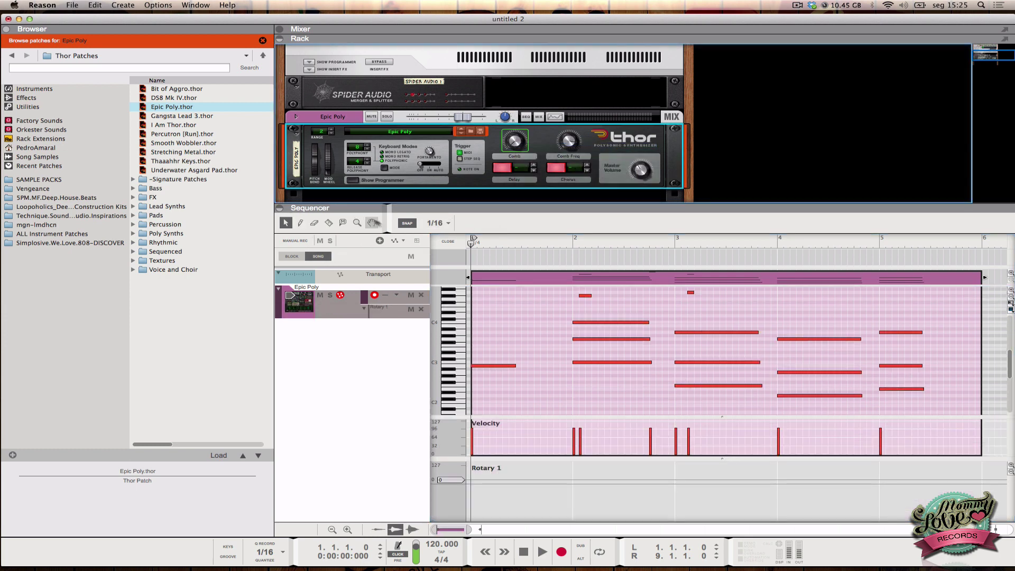
{"action": "left_click", "coordinate": [298, 278]}
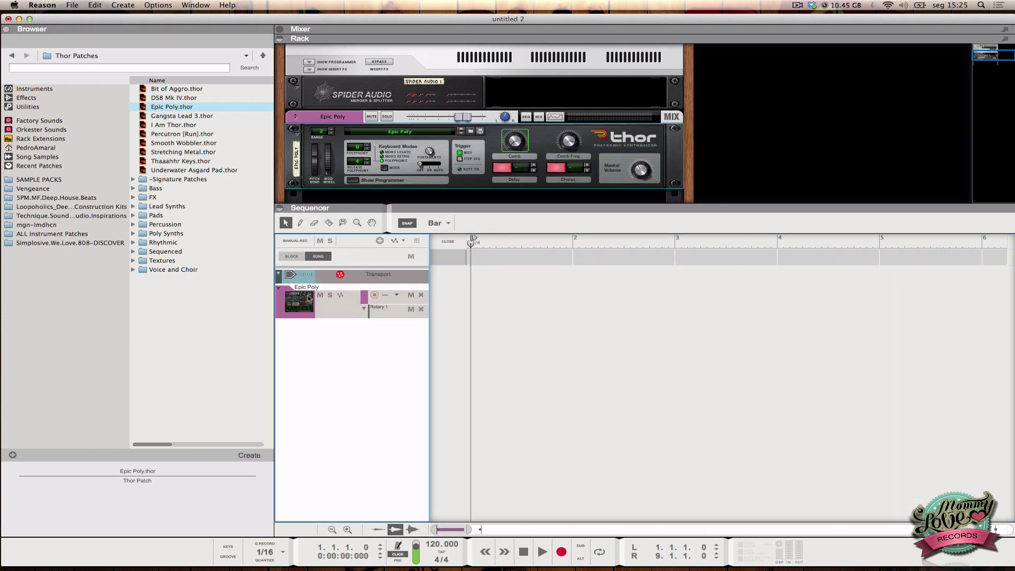
{"action": "left_click", "coordinate": [310, 298]}
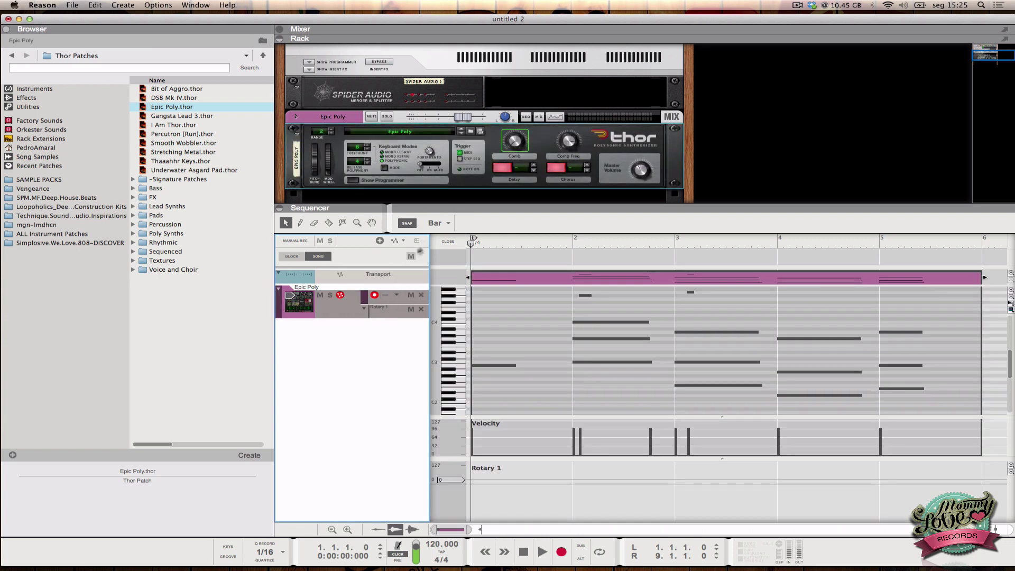
Return to the song arrangement and draw a five-bar automation clip on the Rotary 1 lane from bar 1
{"action": "left_click", "coordinate": [301, 257]}
{"action": "left_click", "coordinate": [318, 256]}
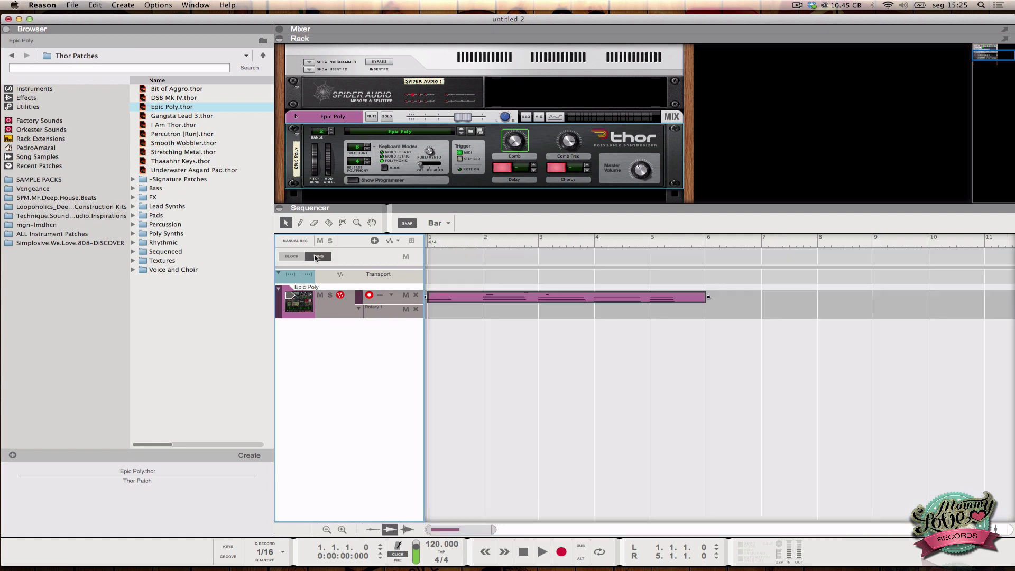
{"action": "left_click", "coordinate": [300, 222]}
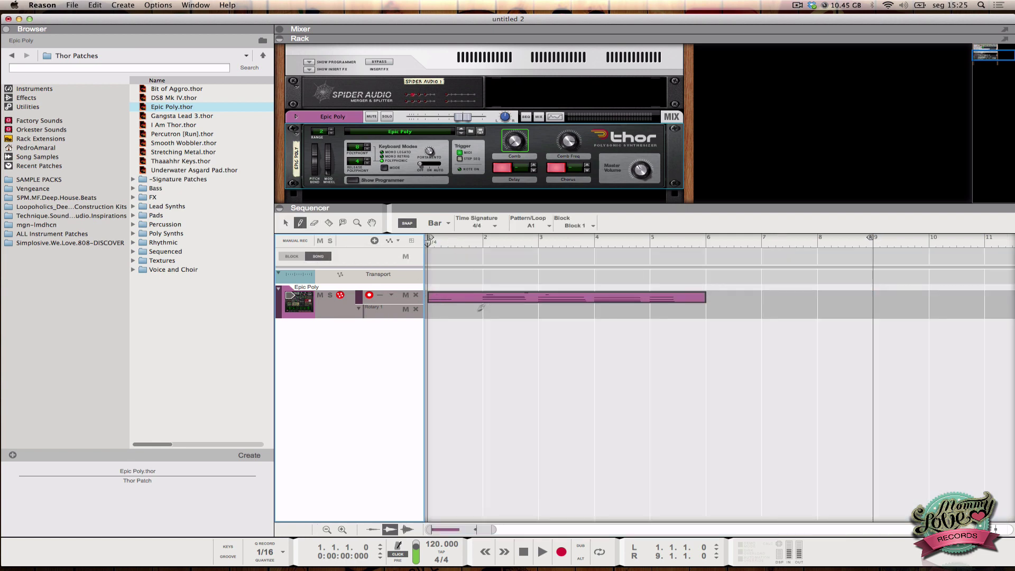
{"action": "left_click_drag", "start_coordinate": [439, 311], "coordinate": [703, 312]}
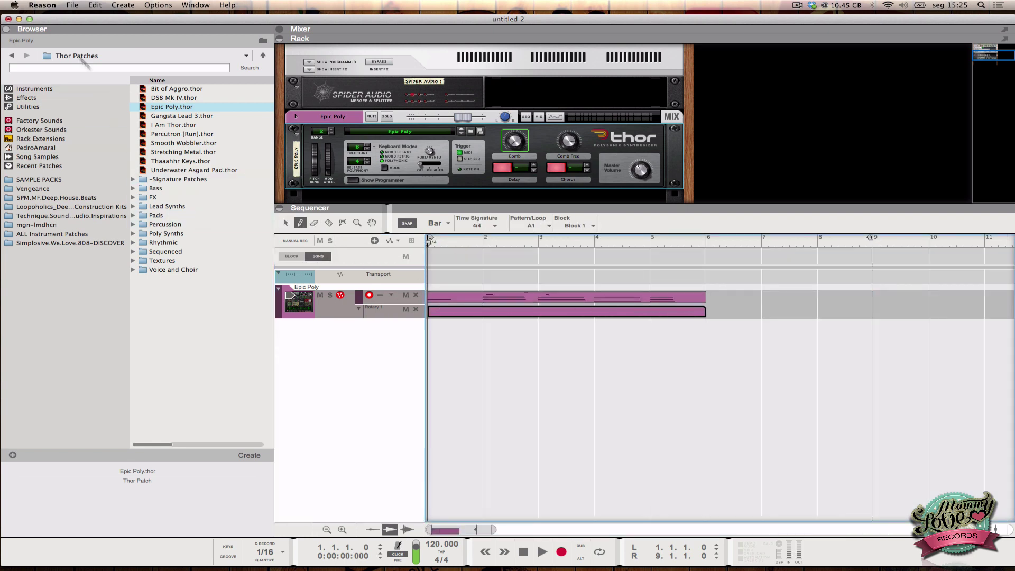
{"action": "left_click", "coordinate": [455, 307]}
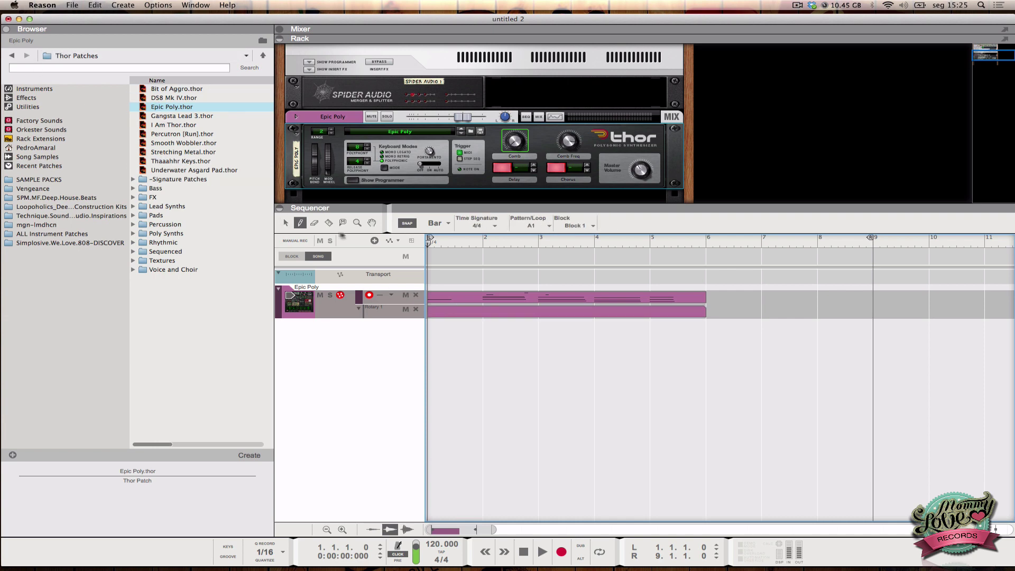
{"action": "key", "text": "q"}
{"action": "scroll", "coordinate": [401, 149], "scroll_direction": "up", "scroll_amount": 3}
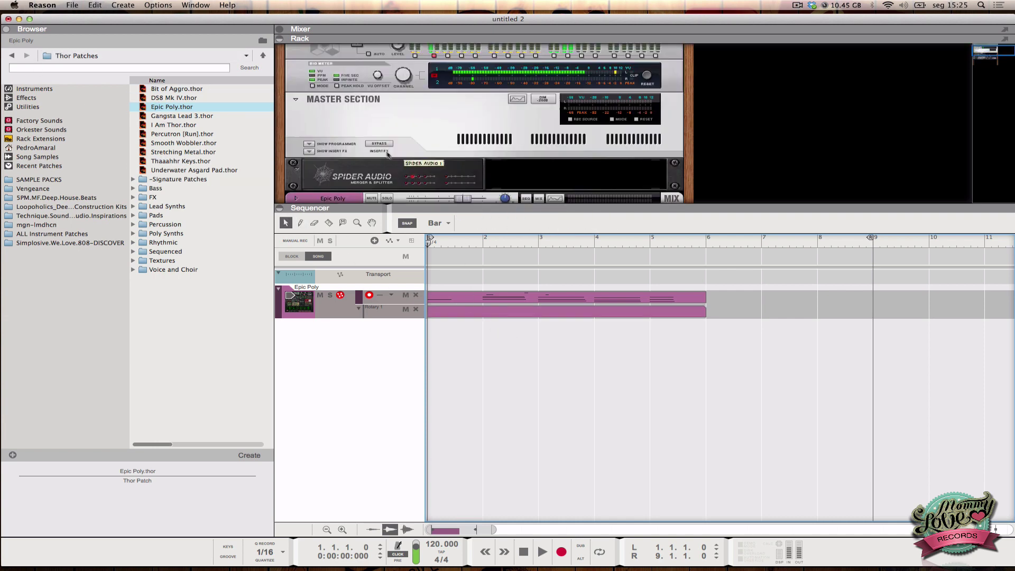
{"action": "scroll", "coordinate": [423, 159], "scroll_direction": "down", "scroll_amount": 5}
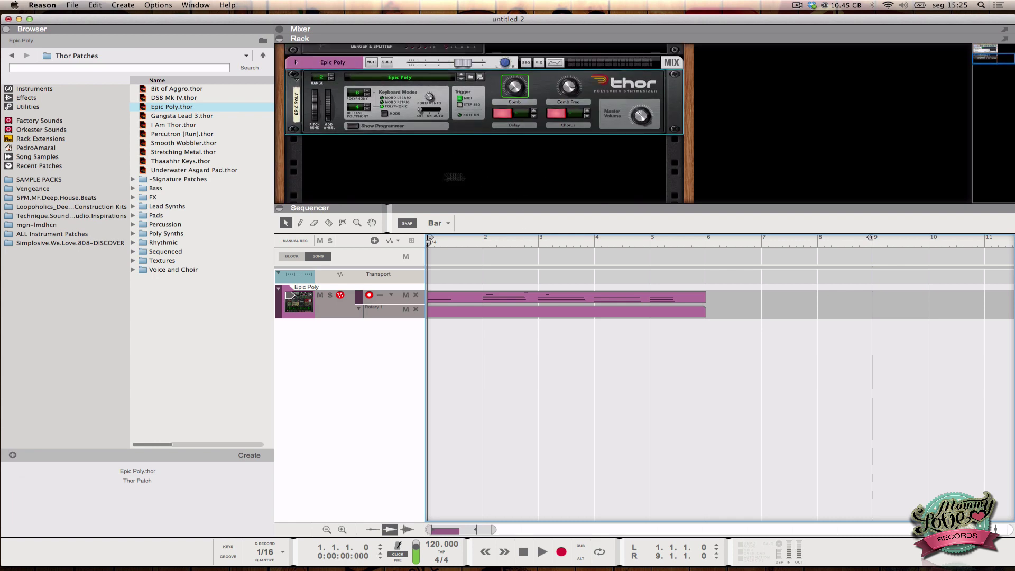
{"action": "left_click", "coordinate": [581, 313]}
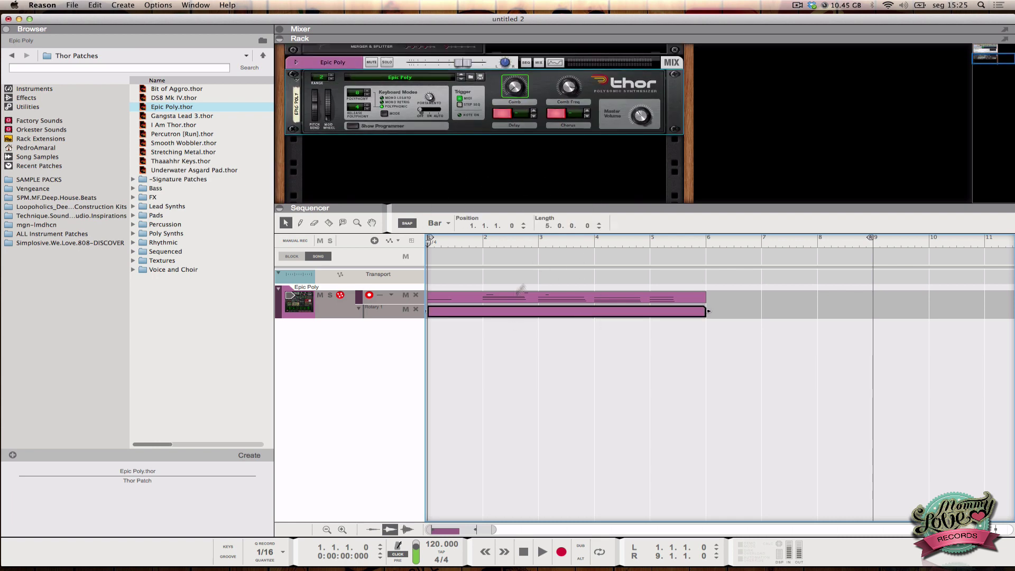
{"action": "scroll", "coordinate": [531, 317], "scroll_direction": "down", "scroll_amount": 1}
{"action": "left_click", "coordinate": [503, 336]}
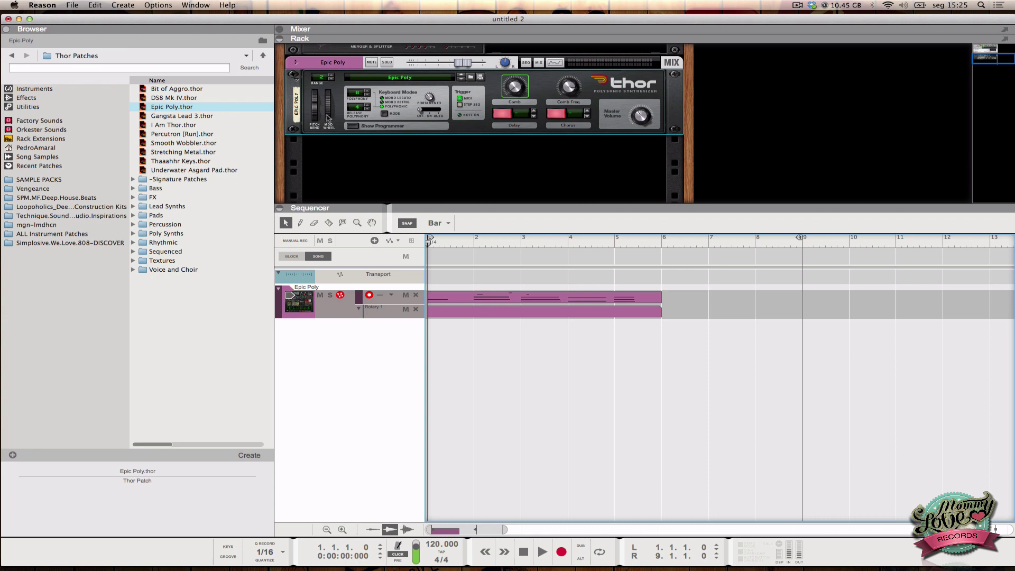
Unfold the Epic Poly mix channel above the Thor device in the rack
{"action": "left_click", "coordinate": [350, 66]}
{"action": "scroll", "coordinate": [372, 79], "scroll_direction": "up", "scroll_amount": 1}
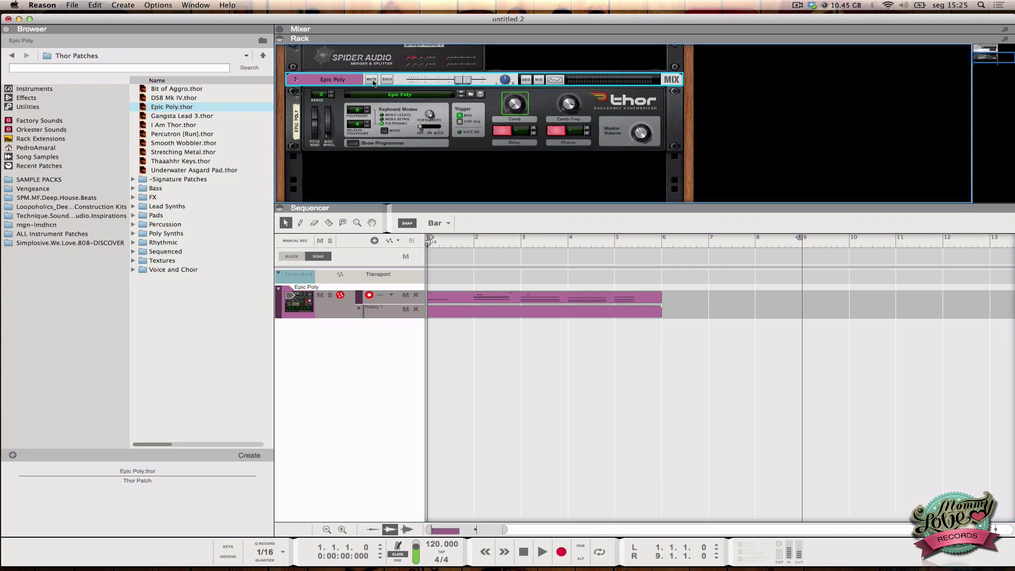
{"action": "left_click", "coordinate": [297, 79]}
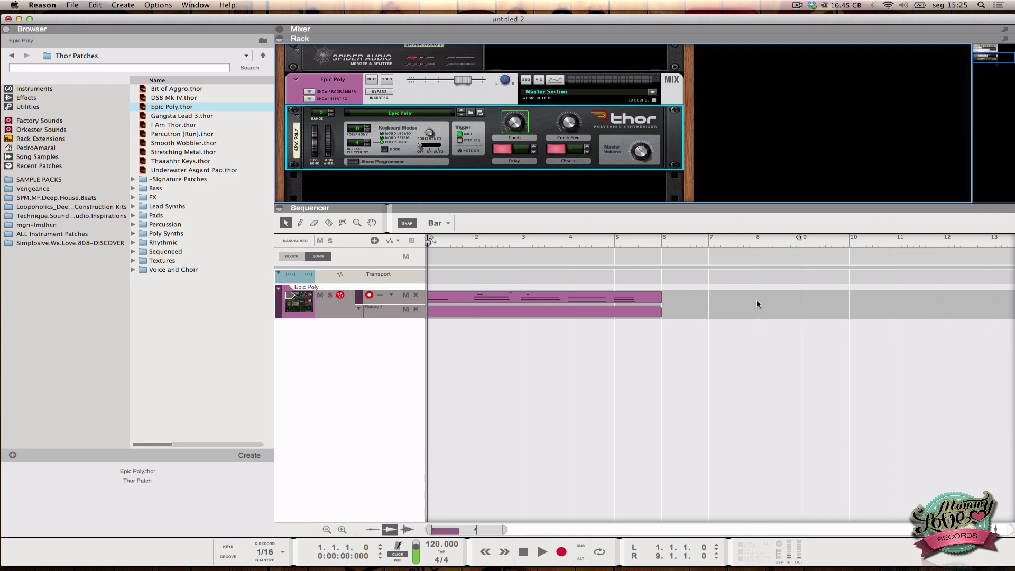
Select both Epic Poly clips and view the available clip colors without choosing one
{"action": "left_click_drag", "start_coordinate": [758, 305], "coordinate": [469, 339]}
{"action": "left_click", "coordinate": [709, 290]}
{"action": "left_click", "coordinate": [539, 303]}
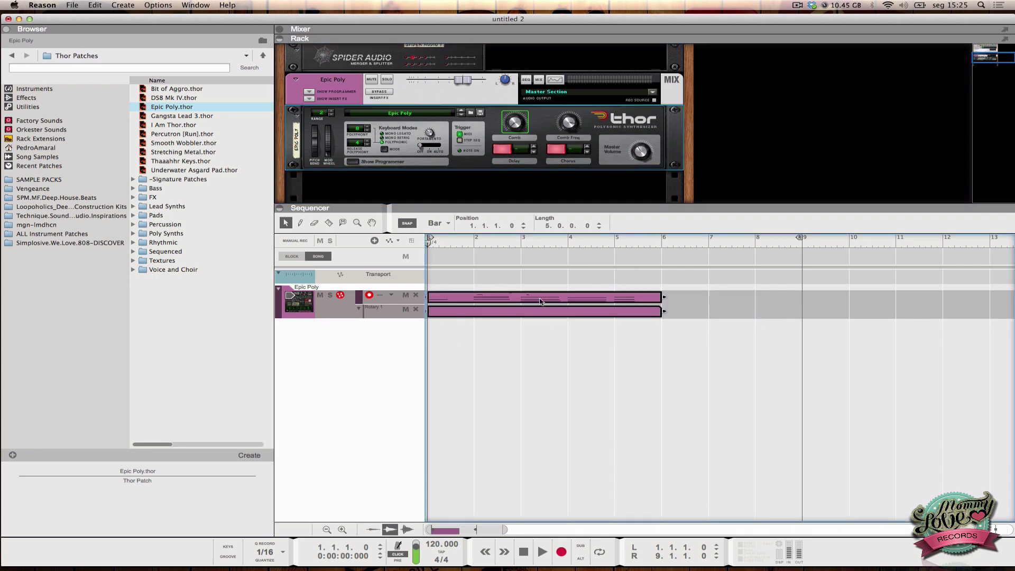
{"action": "right_click", "coordinate": [539, 303]}
{"action": "mouse_move", "coordinate": [578, 434]}
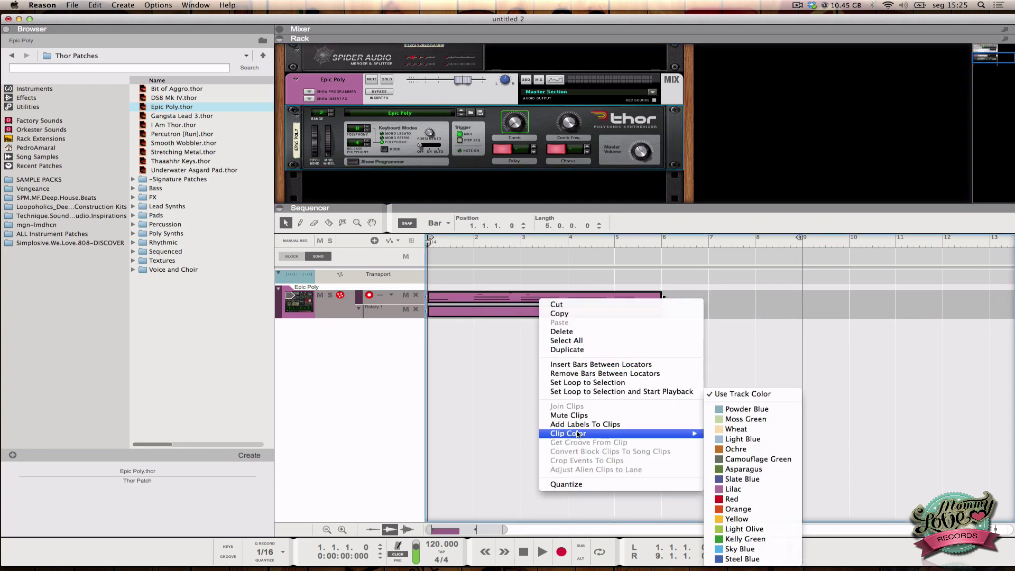
{"action": "left_click", "coordinate": [565, 276]}
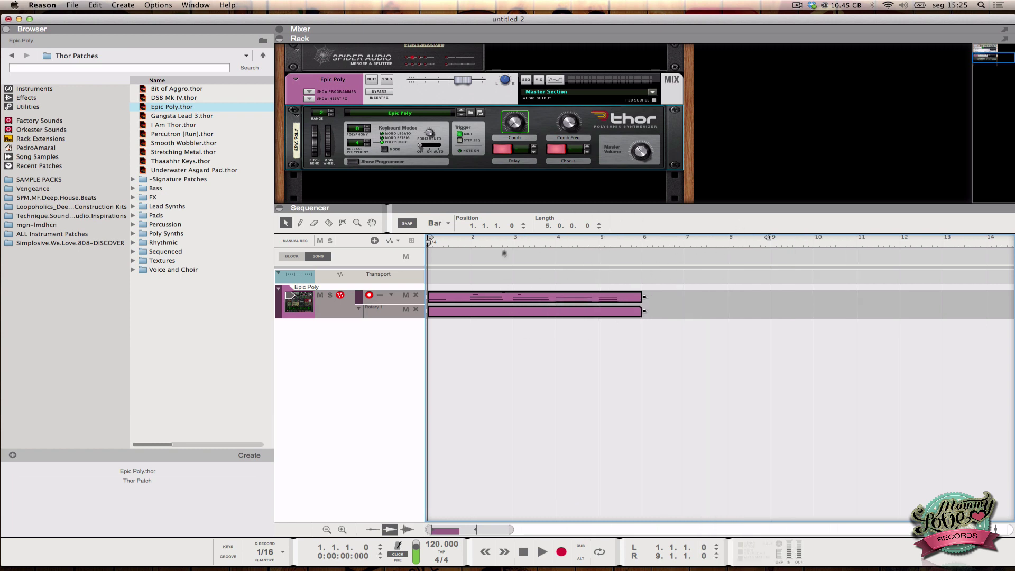
{"action": "left_click", "coordinate": [352, 92]}
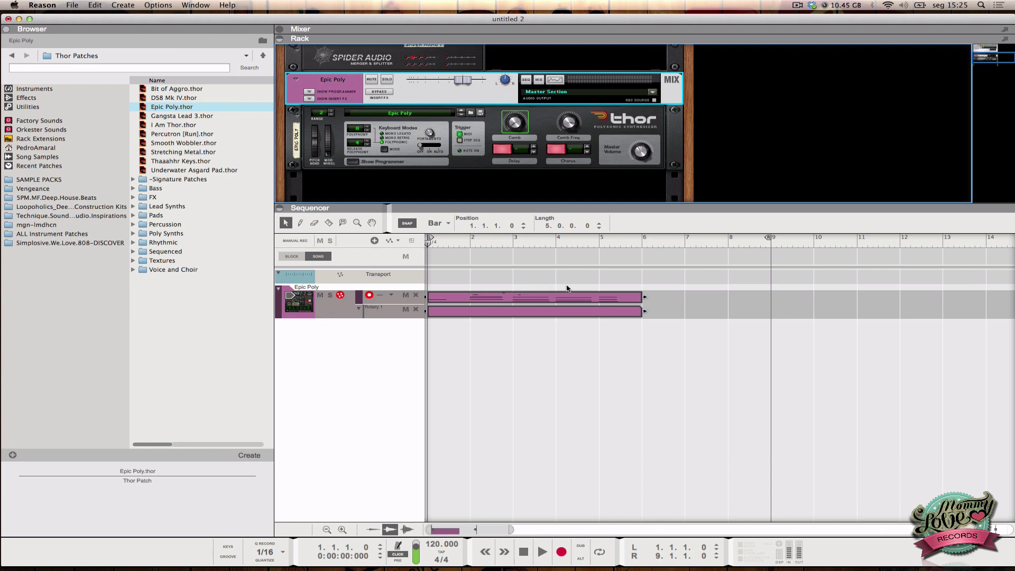
{"action": "left_click", "coordinate": [430, 190]}
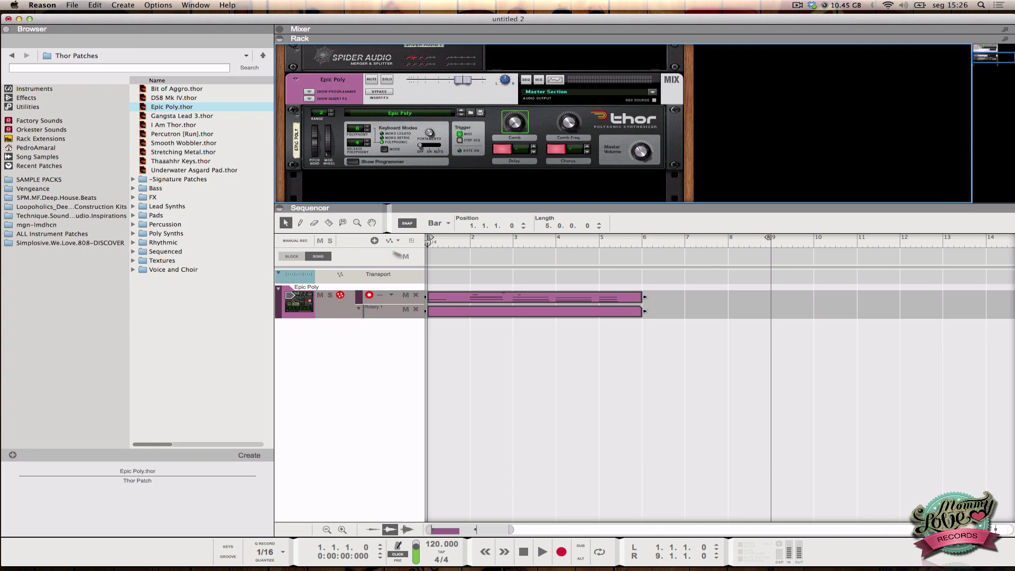
{"action": "left_click", "coordinate": [757, 311]}
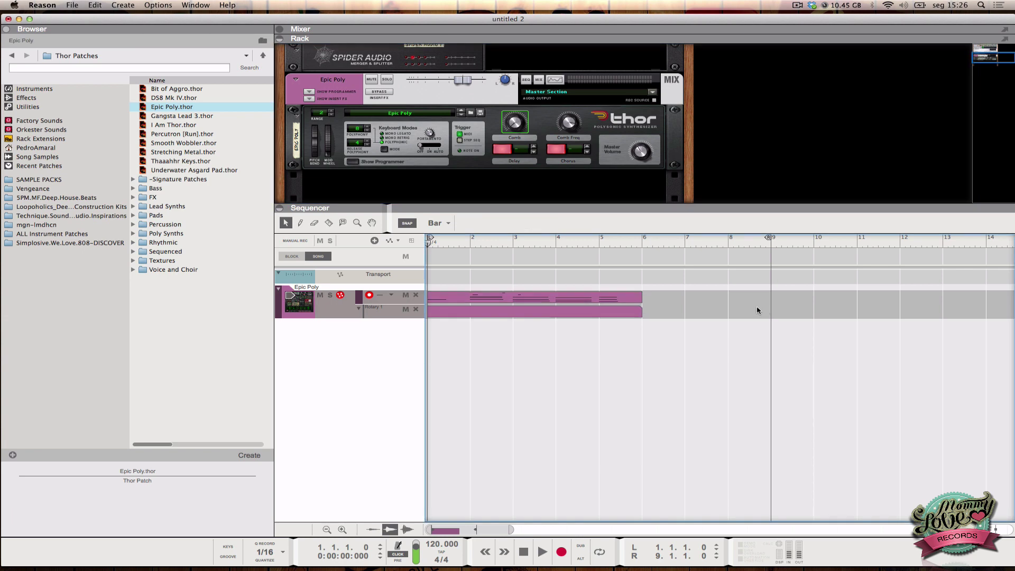
Add the label "Epic Poly" to the note clip on Lane 1
{"action": "left_click", "coordinate": [327, 529]}
{"action": "left_click", "coordinate": [342, 529]}
{"action": "left_click", "coordinate": [342, 529]}
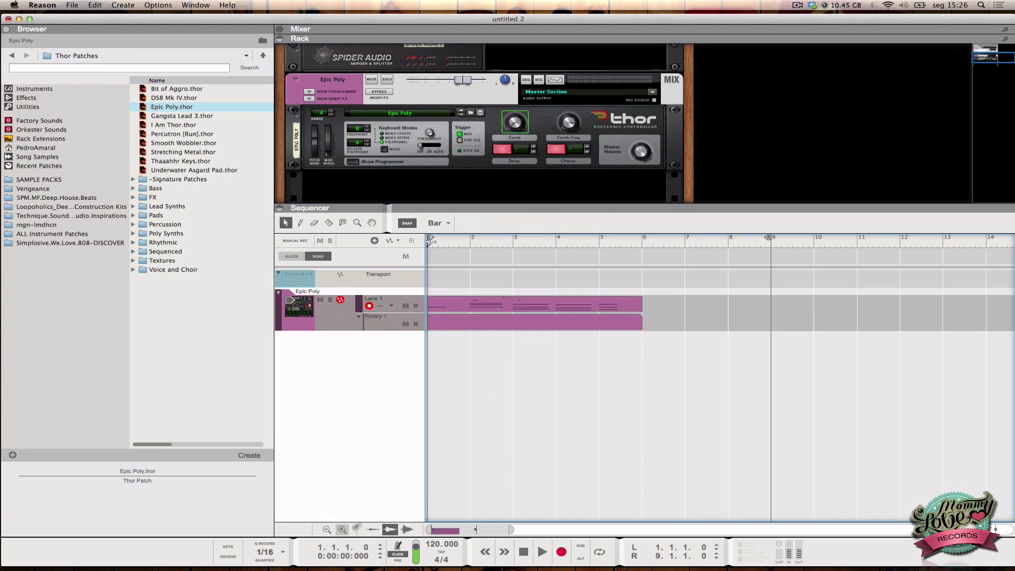
{"action": "left_click", "coordinate": [450, 304]}
{"action": "right_click", "coordinate": [450, 307]}
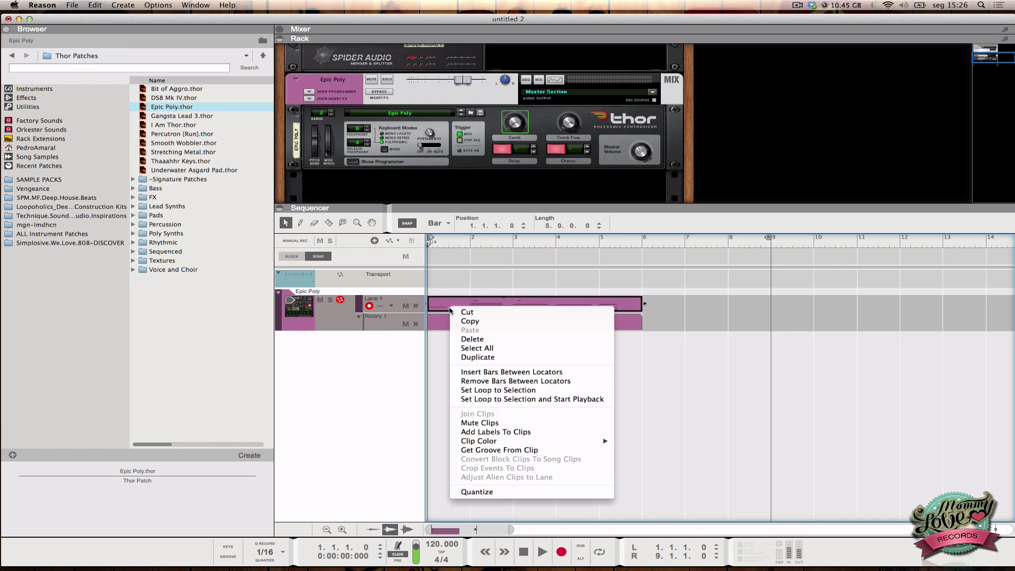
{"action": "left_click", "coordinate": [489, 431]}
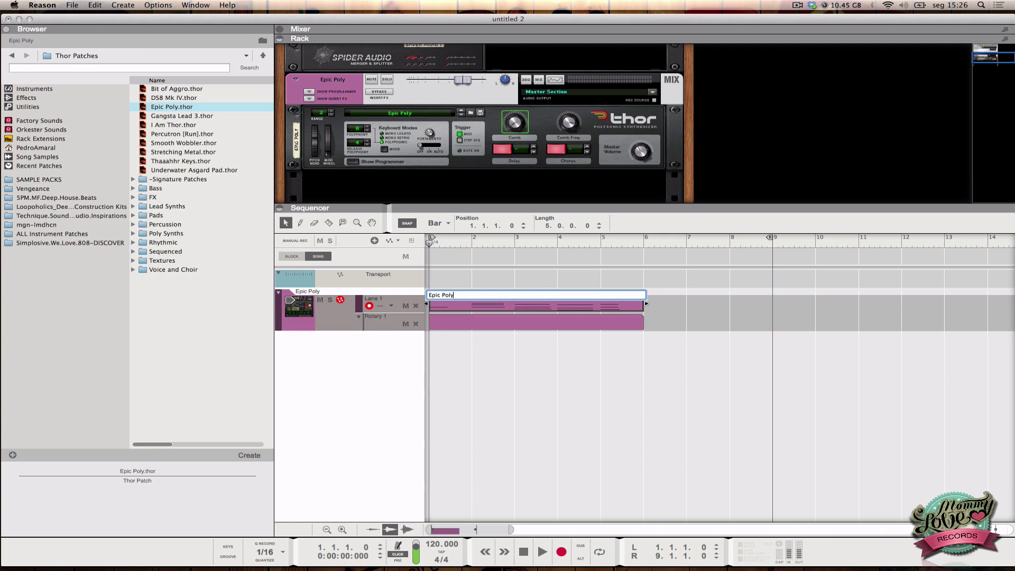
{"action": "type", "text": "Epic Poly"}
{"action": "key", "text": "Return"}
{"action": "left_click", "coordinate": [628, 411]}
{"action": "left_click", "coordinate": [540, 306]}
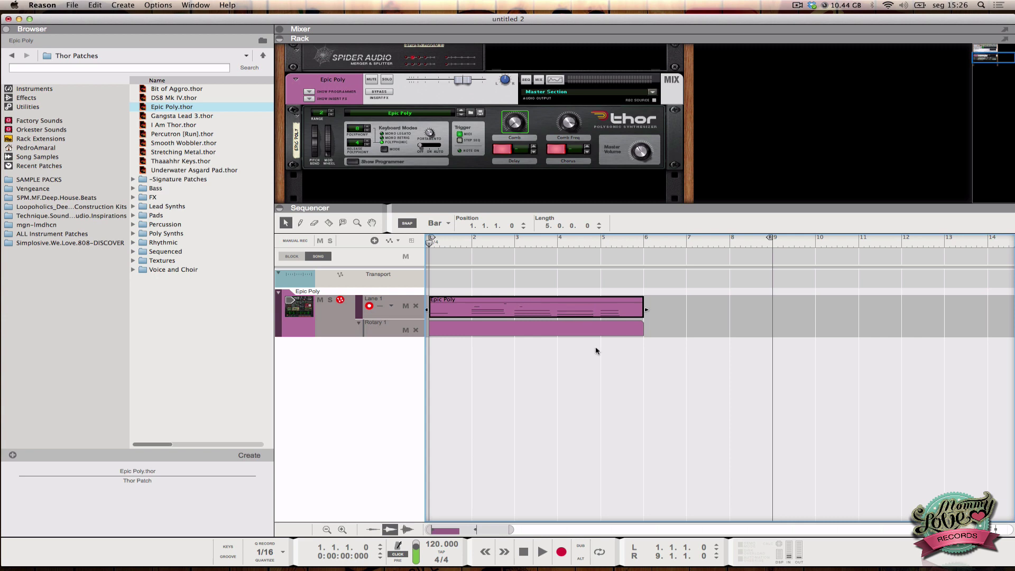
Enlarge the Sequencer area at the Rack's expense and increase the height of the tracks
{"action": "left_click", "coordinate": [279, 209]}
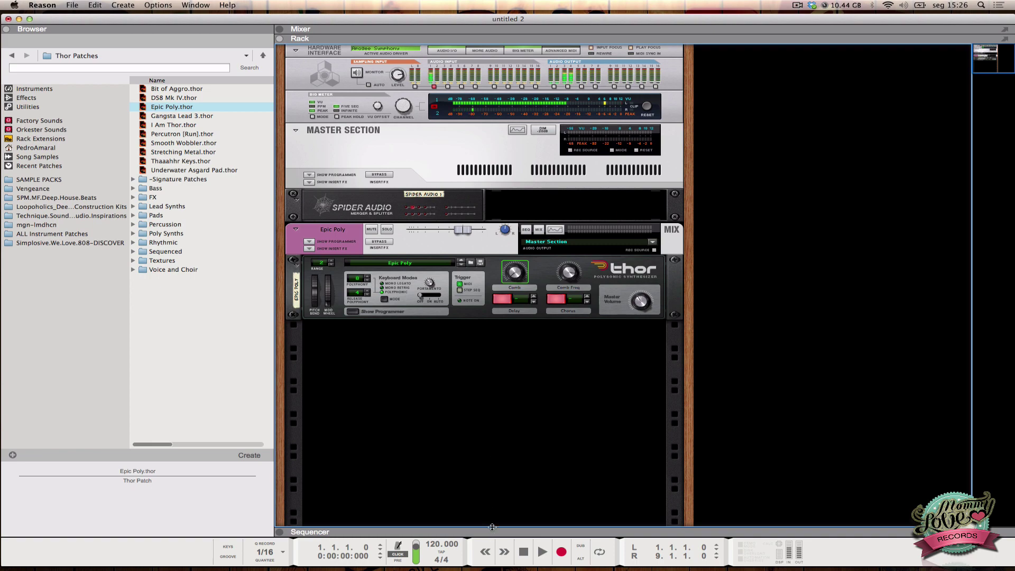
{"action": "left_click_drag", "start_coordinate": [490, 531], "coordinate": [505, 138]}
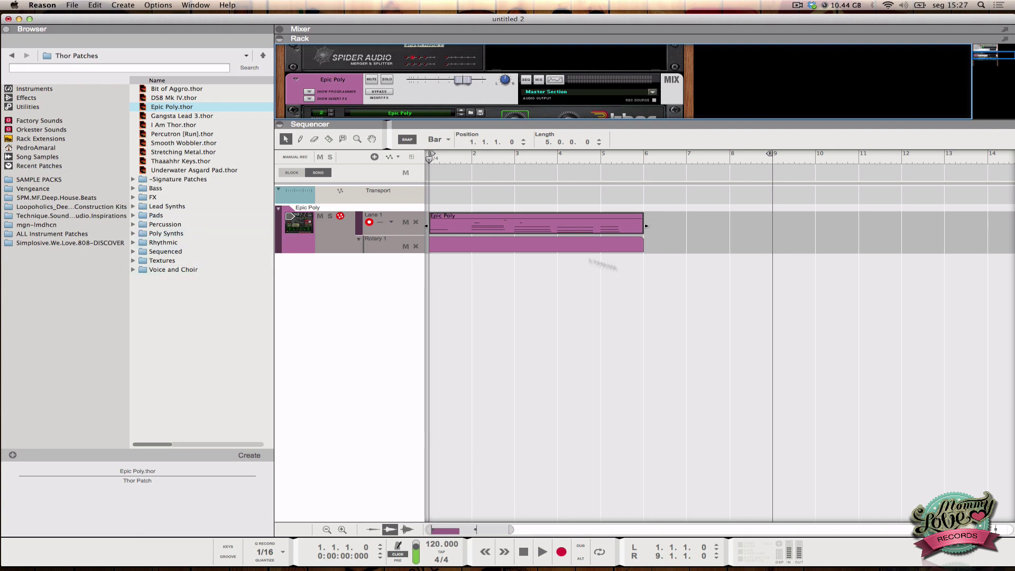
{"action": "left_click", "coordinate": [327, 530]}
{"action": "left_click", "coordinate": [326, 529]}
{"action": "left_click", "coordinate": [326, 530]}
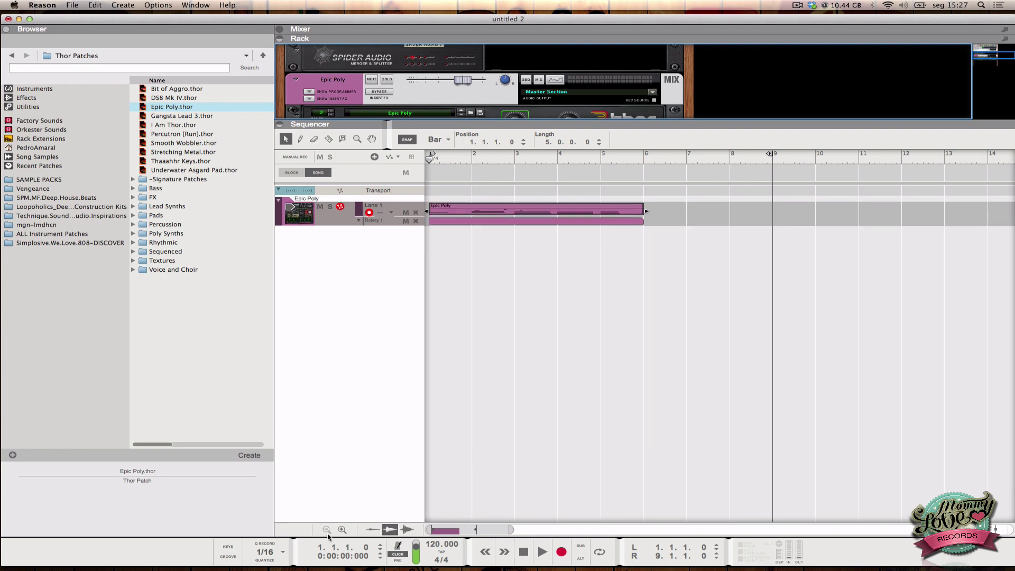
{"action": "left_click", "coordinate": [340, 531]}
{"action": "left_click", "coordinate": [341, 530]}
{"action": "left_click", "coordinate": [341, 530]}
{"action": "left_click", "coordinate": [340, 530]}
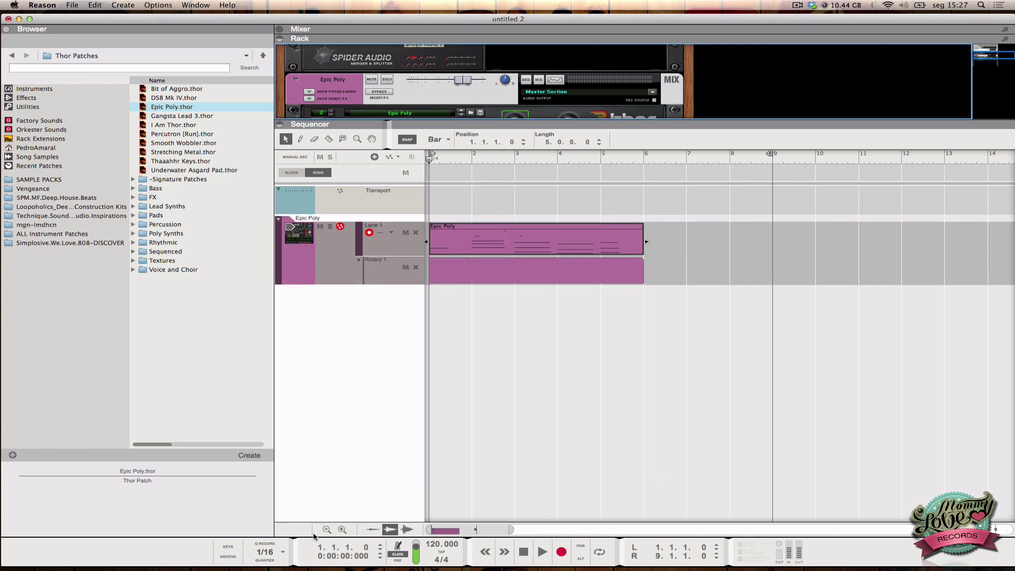